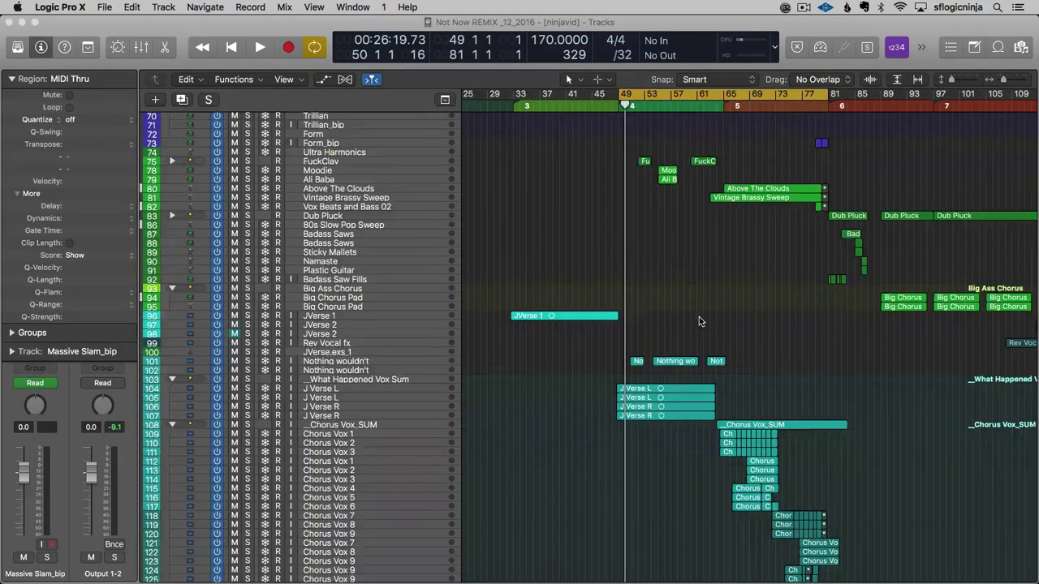
Check that the Marquee Tool is assigned as the secondary tool
{"action": "scroll", "coordinate": [699, 317], "scroll_direction": "up", "scroll_amount": 15}
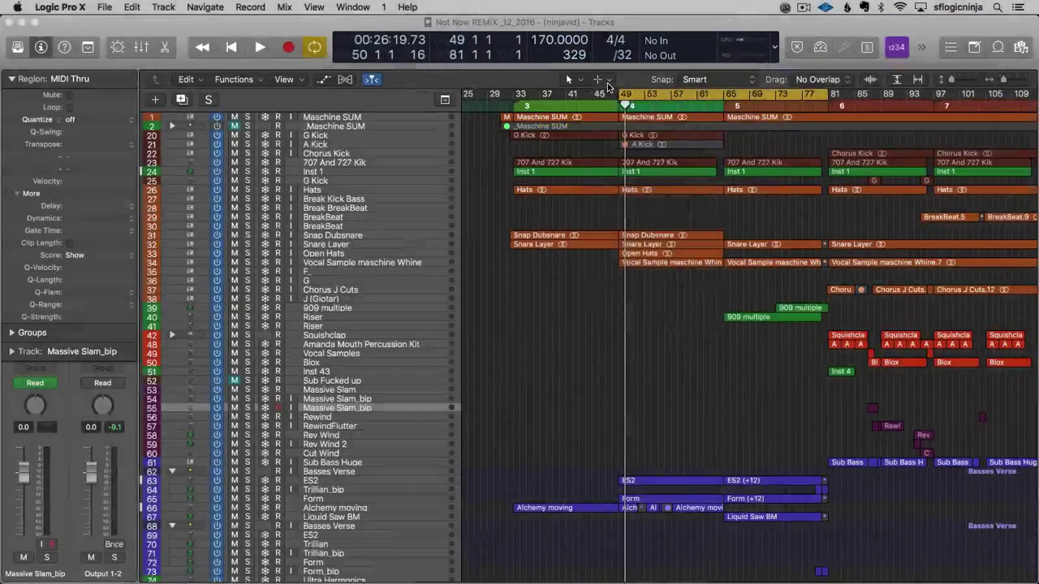
{"action": "left_click", "coordinate": [609, 79]}
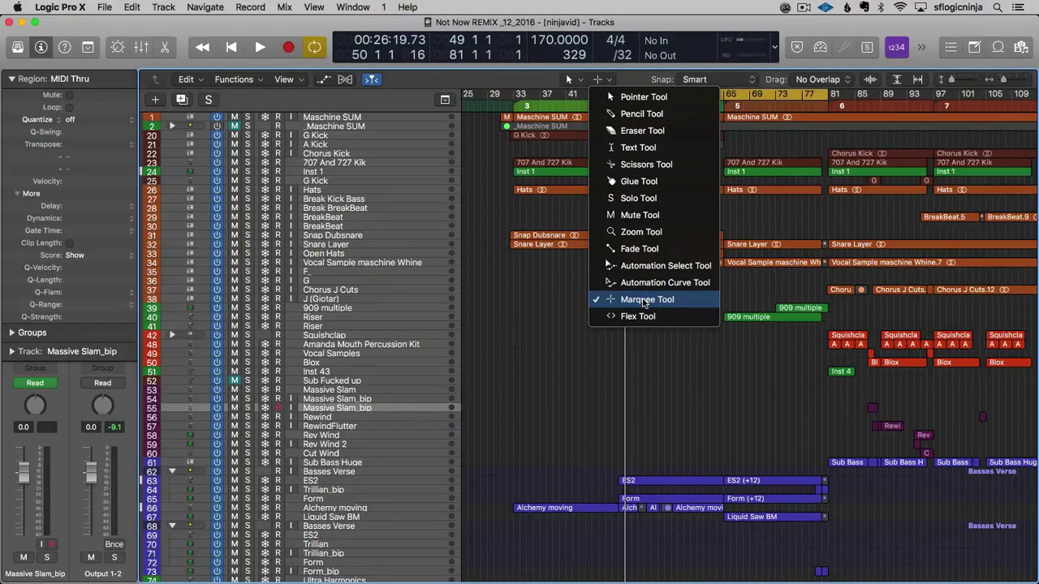
{"action": "left_click", "coordinate": [532, 320]}
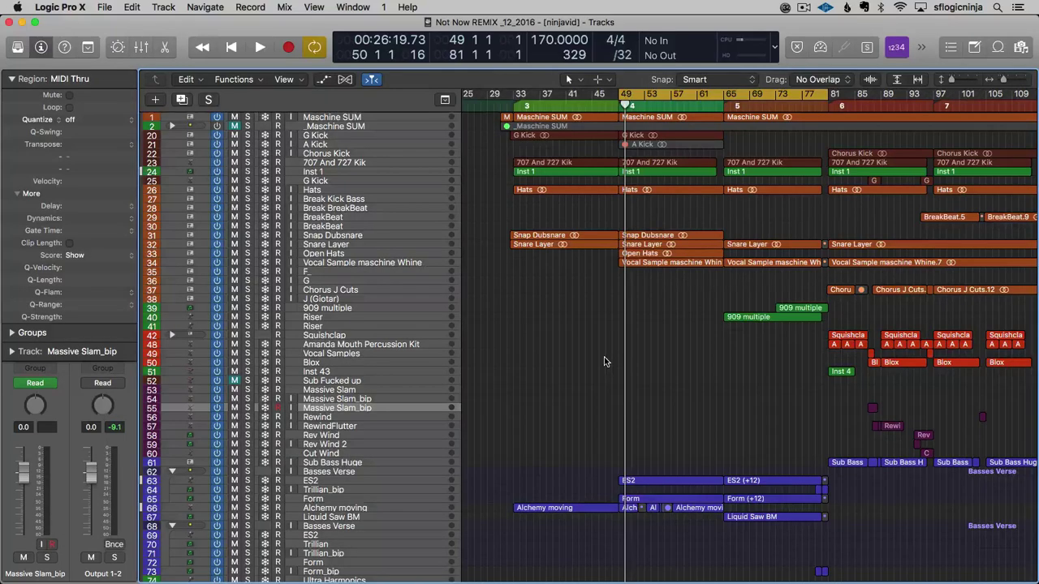
Set a marquee start point in the empty area below the Vocal Sample maschine Whine region and play from it
{"action": "left_click", "coordinate": [662, 288], "text": "super"}
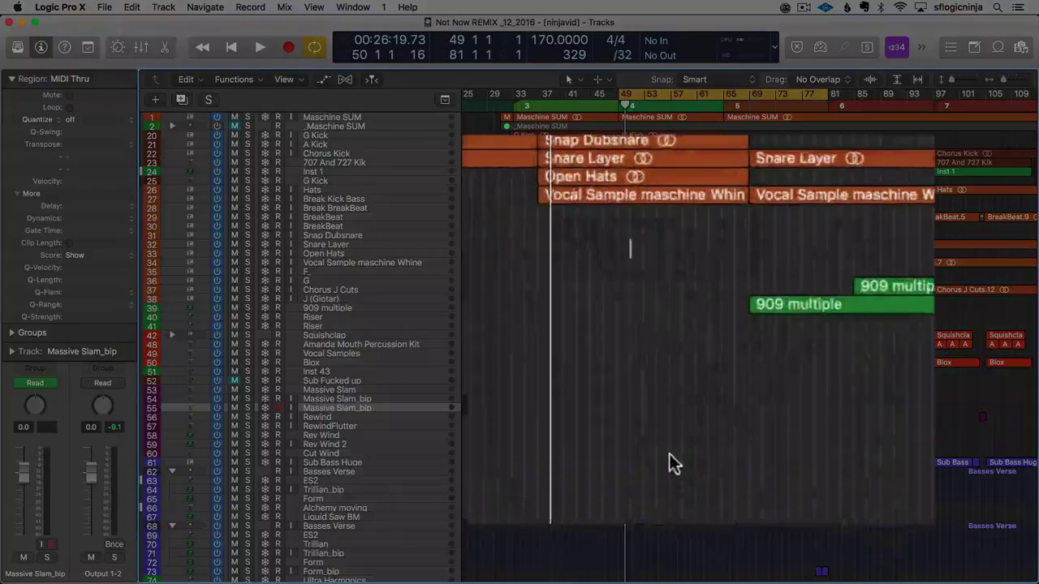
{"action": "key", "text": "space"}
{"action": "key", "text": "space"}
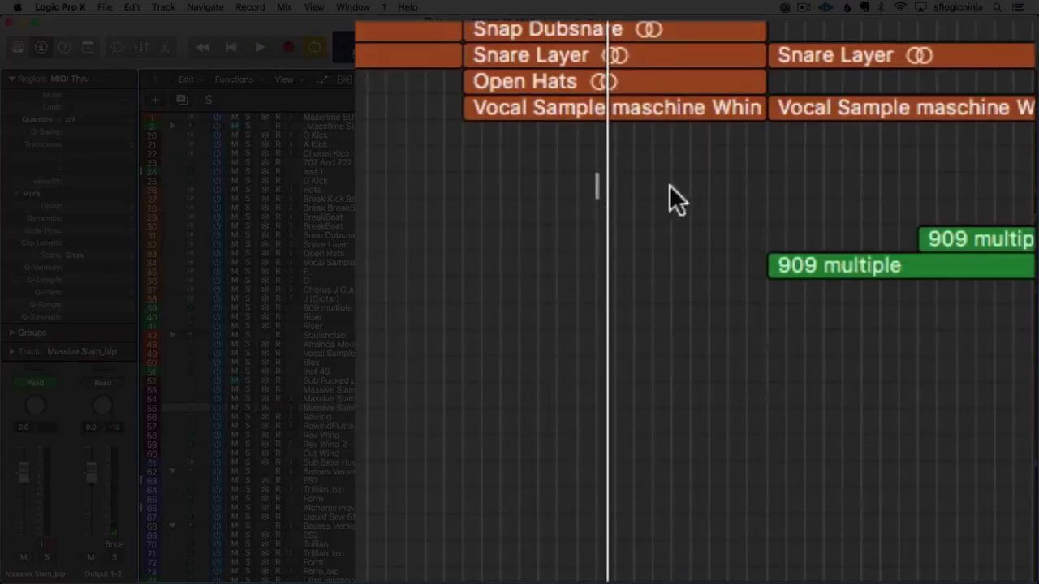
Marquee-select about bars 58 to 60 on the empty G track, play that range, and mark a second short range around bar 52
{"action": "left_click_drag", "start_coordinate": [640, 171], "coordinate": [668, 168]}
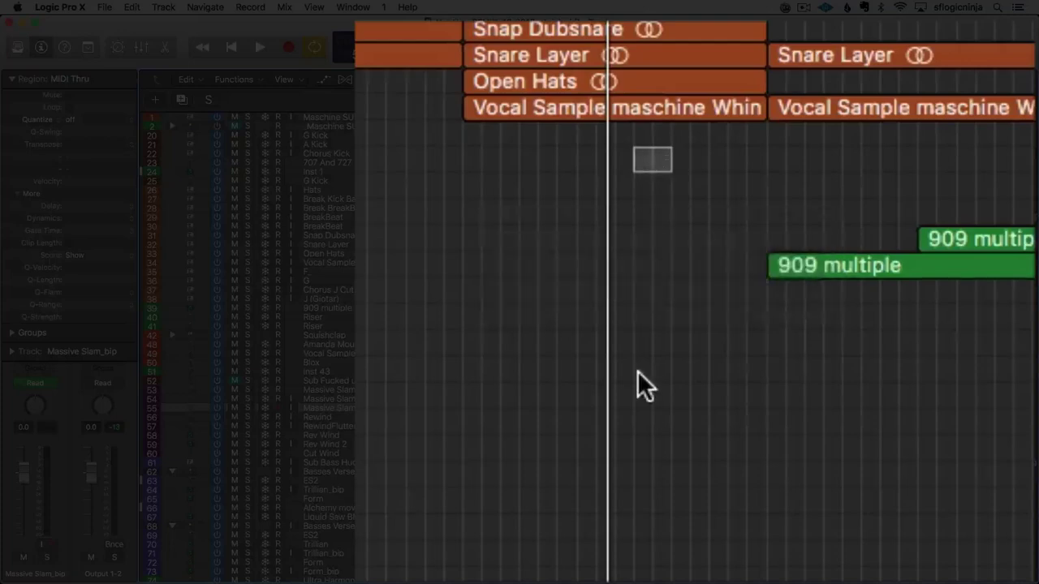
{"action": "key", "text": "space"}
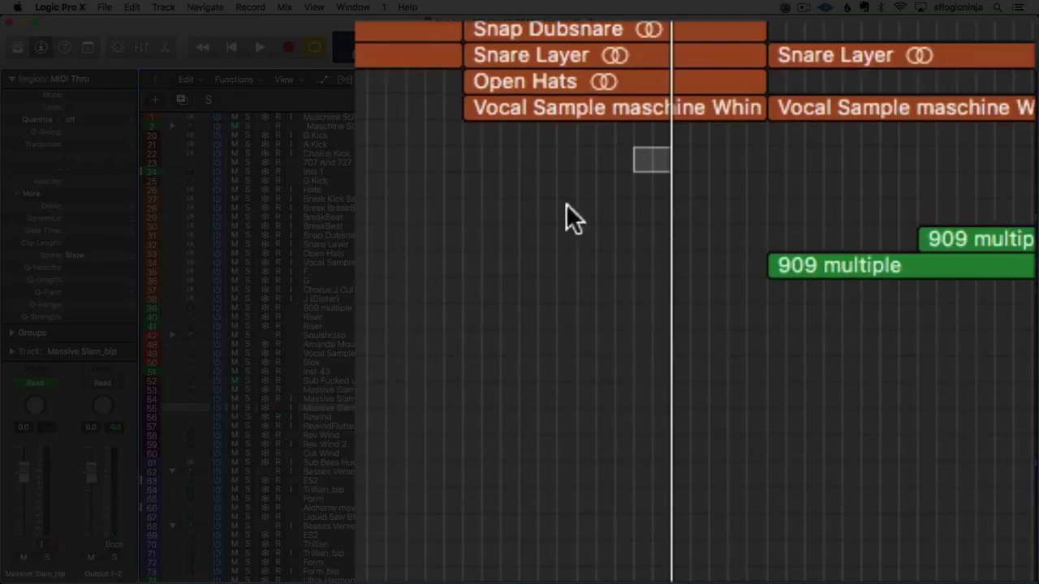
{"action": "left_click_drag", "start_coordinate": [509, 154], "coordinate": [546, 160]}
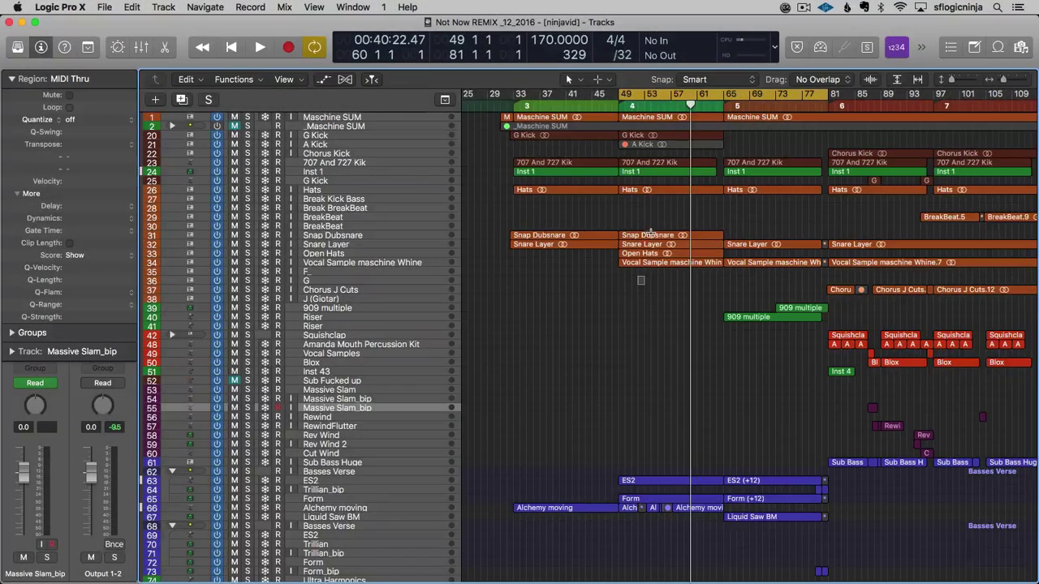
Cut about bars 54 to 56 out of the regions on tracks 31 to 34 with a marquee, and undo the split
{"action": "mouse_move", "coordinate": [651, 233]}
{"action": "left_mouse_down"}
{"action": "mouse_move", "coordinate": [660, 264]}
{"action": "mouse_move", "coordinate": [659, 246]}
{"action": "left_mouse_up"}
{"action": "left_click", "coordinate": [659, 245]}
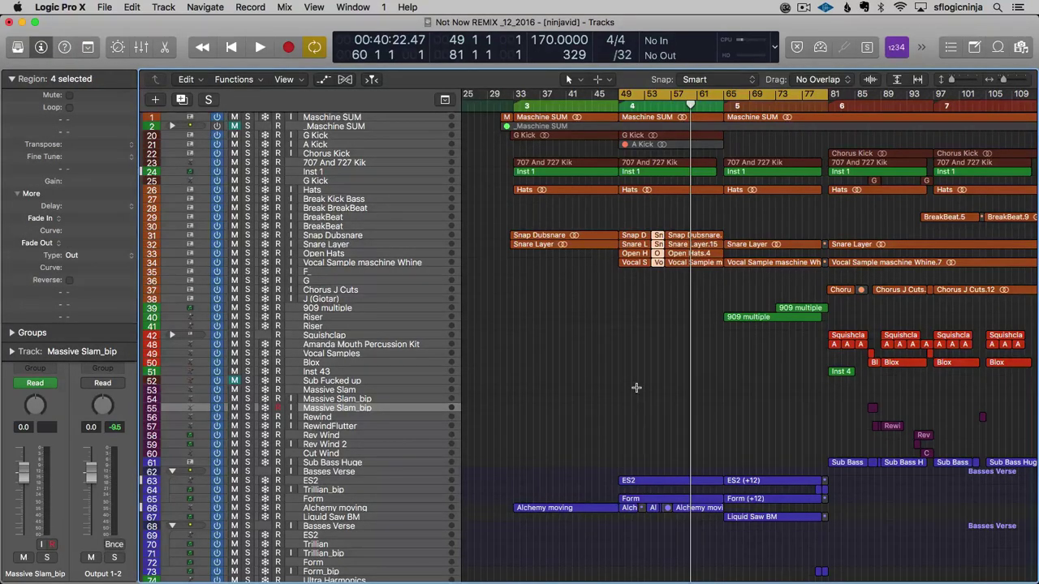
{"action": "key", "text": "super+z"}
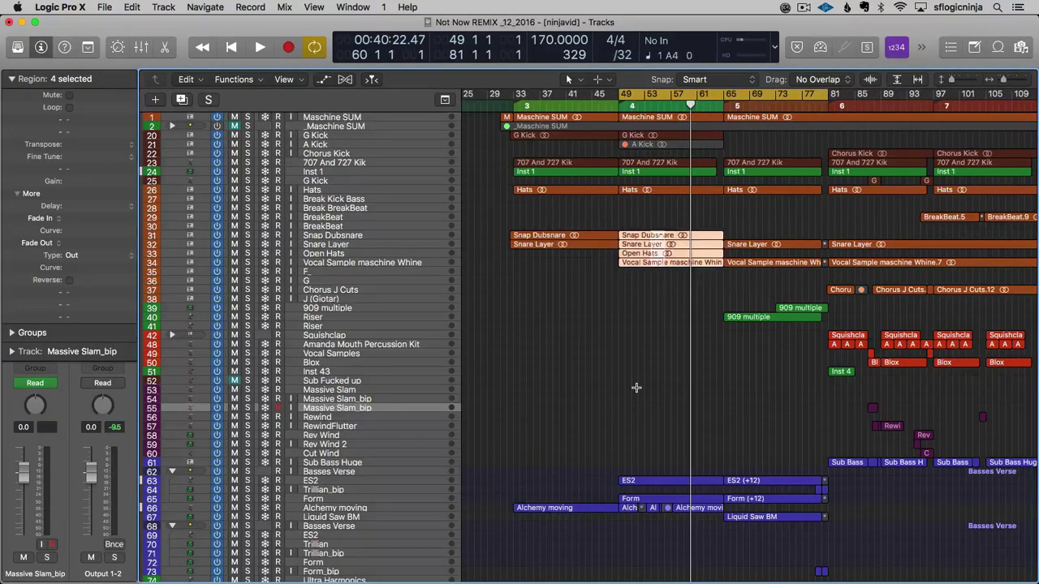
{"action": "left_click", "coordinate": [638, 345]}
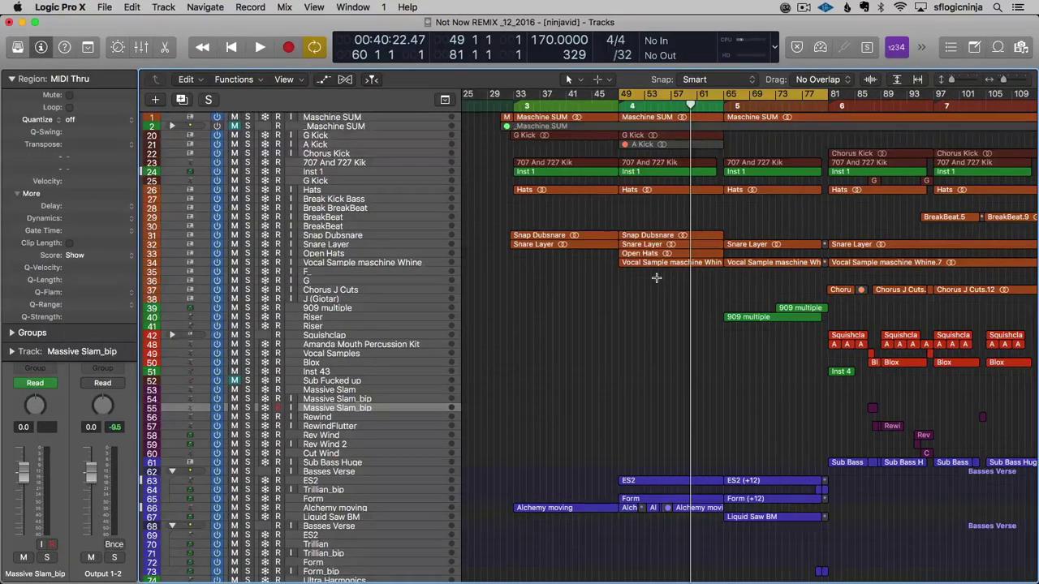
Select the four regions on tracks 31 to 34 starting at bar 49 and zoom to fit them
{"action": "key", "text": "super+Down"}
{"action": "key", "text": "super+Down"}
{"action": "key", "text": "super+Down"}
{"action": "key", "text": "super+Down"}
{"action": "key", "text": "super+Down"}
{"action": "scroll", "coordinate": [656, 277], "scroll_direction": "up", "scroll_amount": 8}
{"action": "right_click", "coordinate": [628, 318]}
{"action": "left_click", "coordinate": [623, 395]}
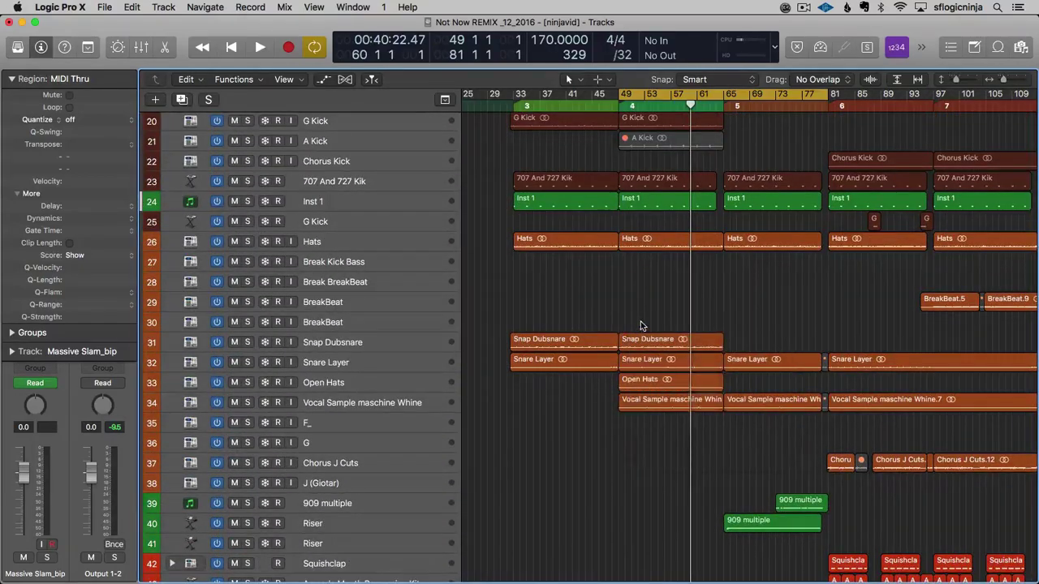
{"action": "left_click_drag", "start_coordinate": [640, 321], "coordinate": [654, 450]}
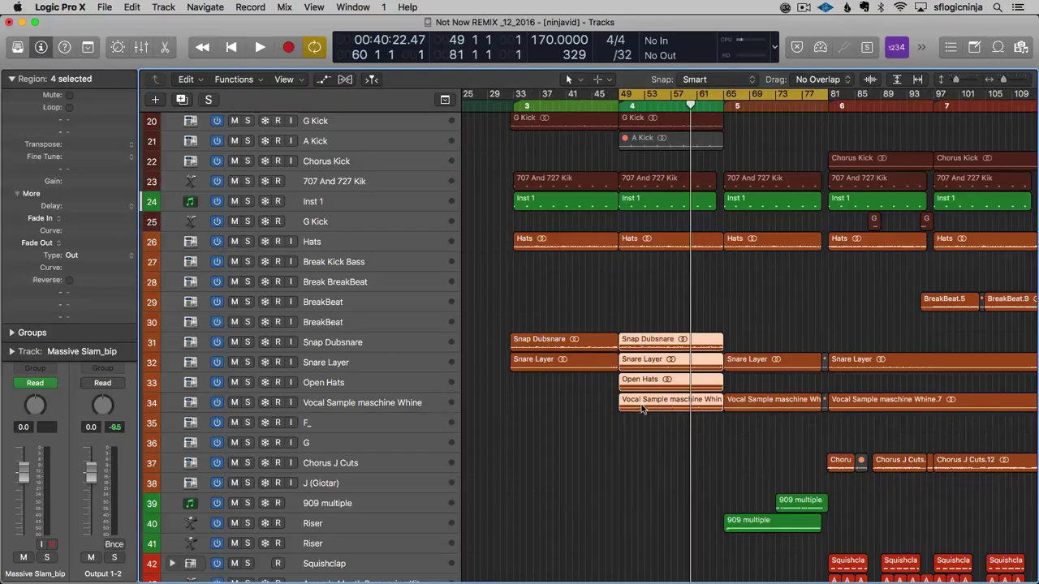
{"action": "key", "text": "z"}
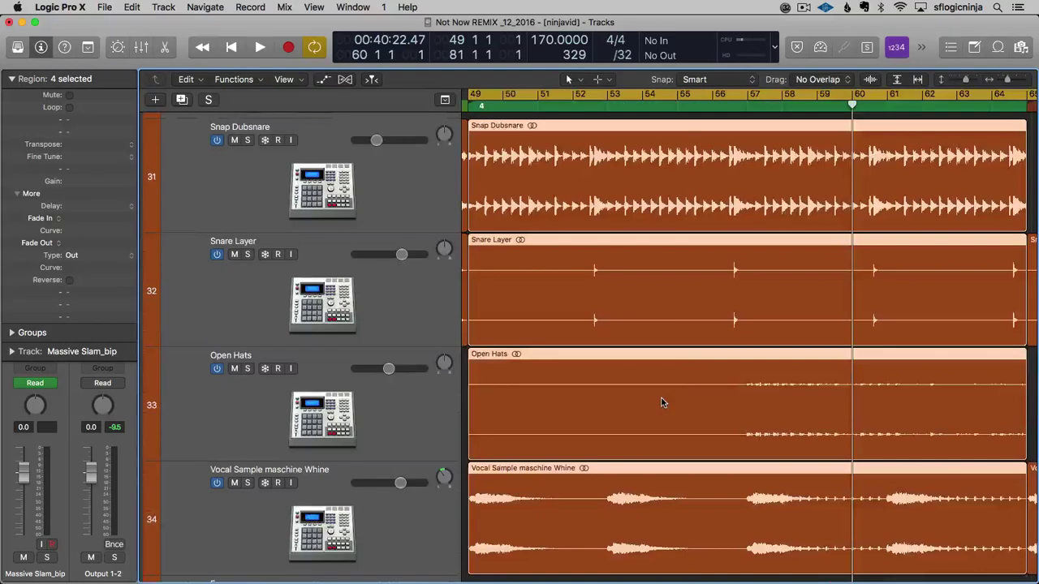
Place a marquee insertion point in the Snap Dubsnare region and move it by transients to the hit at about bar 52.5
{"action": "left_click", "coordinate": [564, 186]}
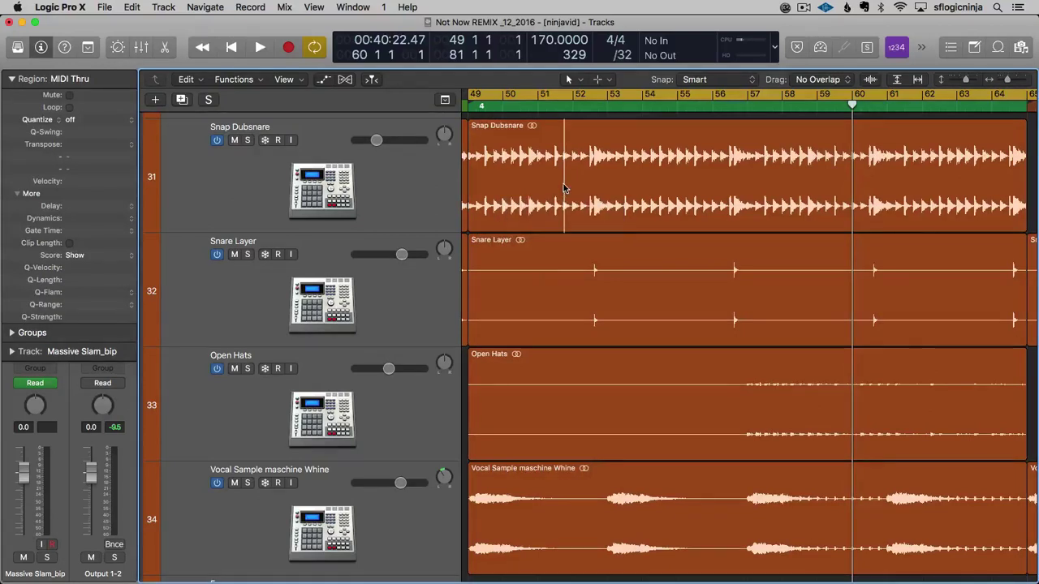
{"action": "key", "text": "Left"}
{"action": "key", "text": "Left"}
{"action": "key", "text": "Right"}
{"action": "key", "text": "Right"}
{"action": "key", "text": "Right"}
{"action": "key", "text": "Right"}
{"action": "key", "text": "Right"}
{"action": "key", "text": "Right"}
{"action": "key", "text": "Left"}
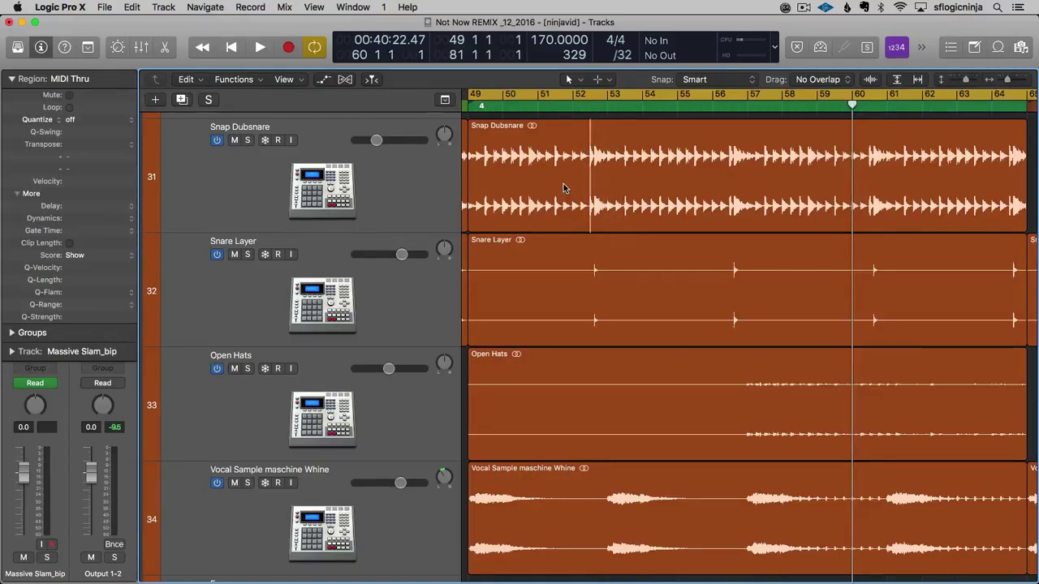
{"action": "key", "text": "Left"}
{"action": "key", "text": "Right"}
Extend the Snap Dubsnare marquee selection by transients past bar 53, and pull its end back to bar 51
{"action": "key", "text": "shift+Right"}
{"action": "key", "text": "shift+Right"}
{"action": "key", "text": "shift+Left"}
{"action": "key", "text": "shift+Left"}
{"action": "key", "text": "shift+Left"}
{"action": "key", "text": "shift+Left"}
{"action": "key", "text": "shift+Left"}
{"action": "key", "text": "shift+Left"}
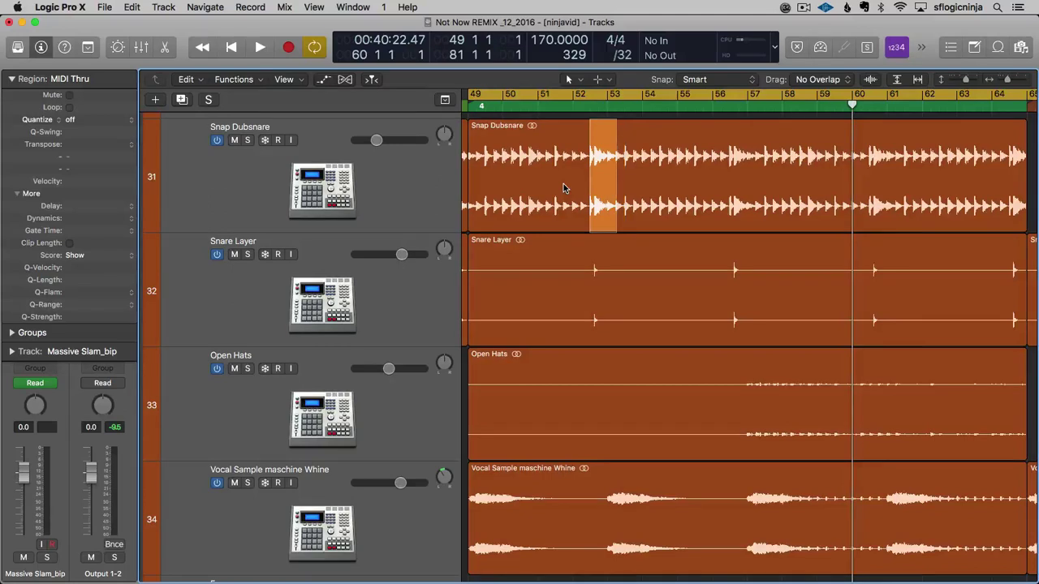
{"action": "key", "text": "shift+Left"}
{"action": "key", "text": "shift+Left"}
{"action": "key", "text": "shift+Left"}
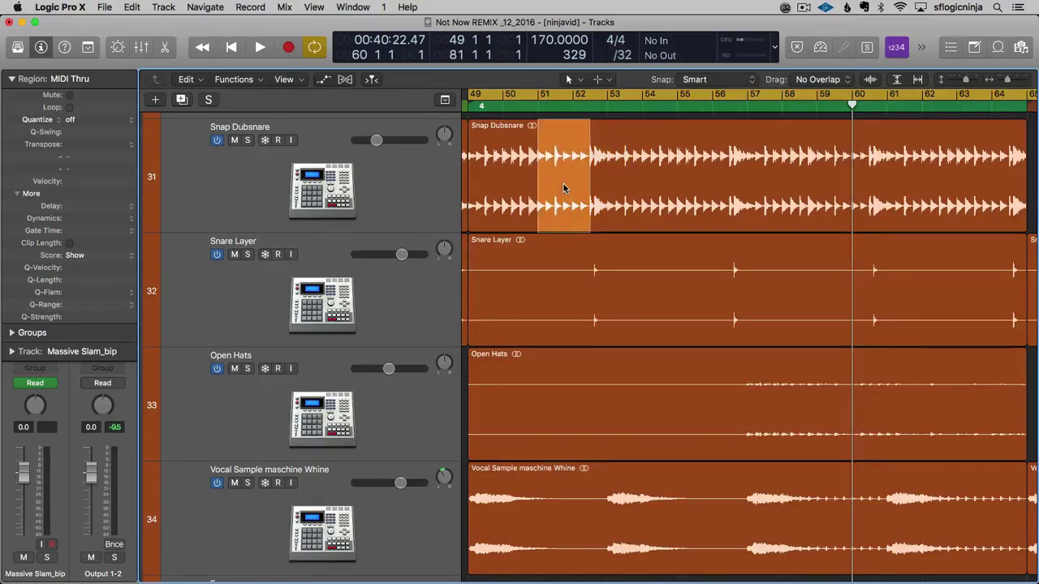
Adjust both edges of the Snap Dubsnare marquee by transients until it spans about bar 51.5 to 53.75
{"action": "key", "text": "shift+Right"}
{"action": "key", "text": "shift+Right"}
{"action": "key", "text": "shift+Right"}
{"action": "key", "text": "Right"}
{"action": "key", "text": "shift+Left"}
{"action": "key", "text": "shift+Left"}
{"action": "key", "text": "shift+Right"}
{"action": "key", "text": "shift+Right"}
{"action": "key", "text": "shift+Right"}
{"action": "key", "text": "shift+Right"}
{"action": "key", "text": "shift+Right"}
{"action": "key", "text": "Left"}
{"action": "key", "text": "Left"}
{"action": "key", "text": "Right"}
{"action": "key", "text": "Right"}
{"action": "key", "text": "Right"}
{"action": "key", "text": "shift+Left"}
{"action": "key", "text": "shift+Left"}
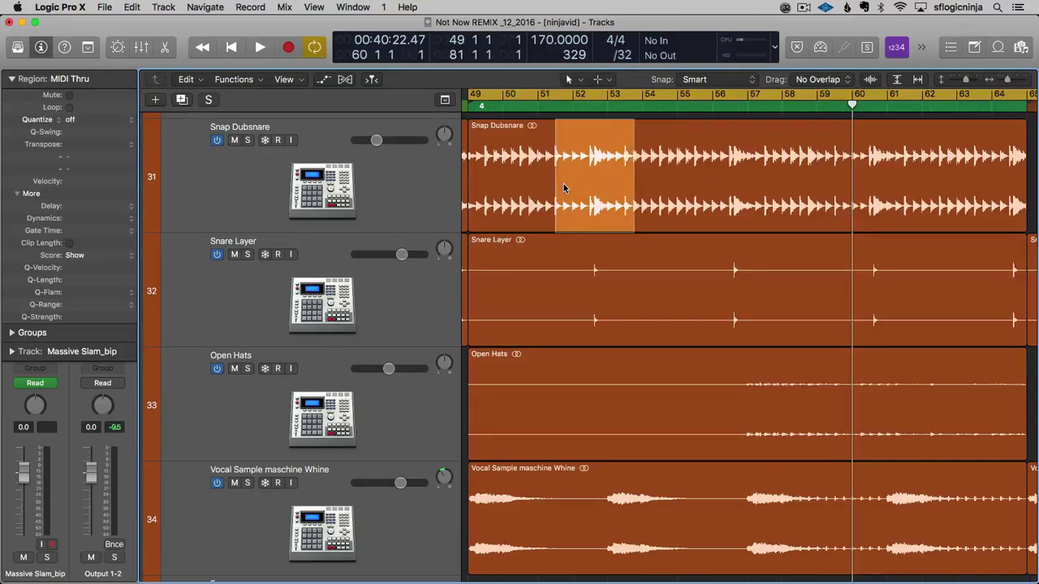
Repeat the marquee-selected Snap Dubsnare section once directly after itself, and undo the repeat
{"action": "key", "text": "shift+Right"}
{"action": "key", "text": "shift+Right"}
{"action": "key", "text": "shift+Left"}
{"action": "key", "text": "shift+Left"}
{"action": "key", "text": "alt+shift+Right"}
{"action": "key", "text": "super+r"}
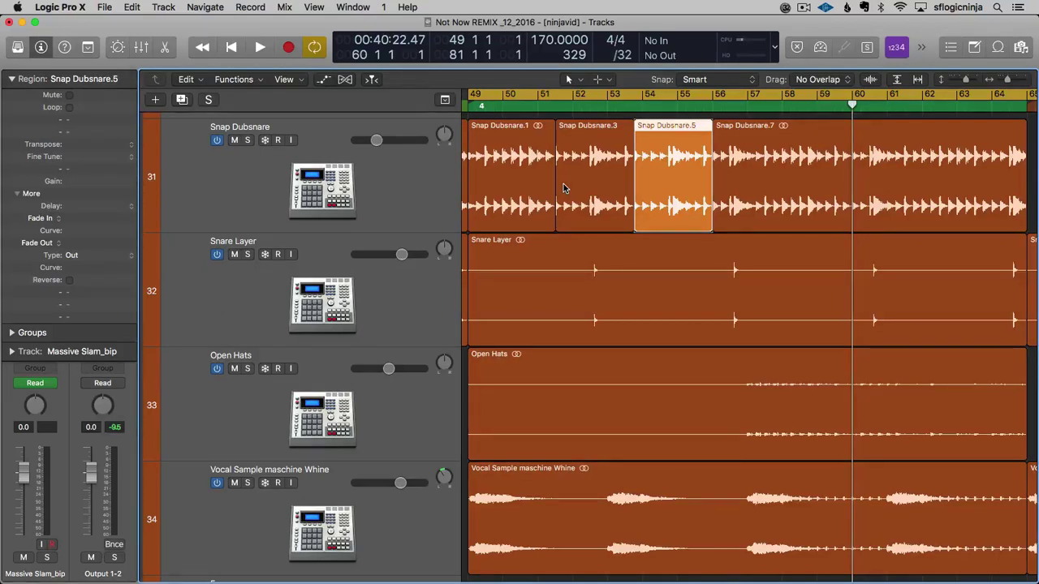
{"action": "key", "text": "super+z"}
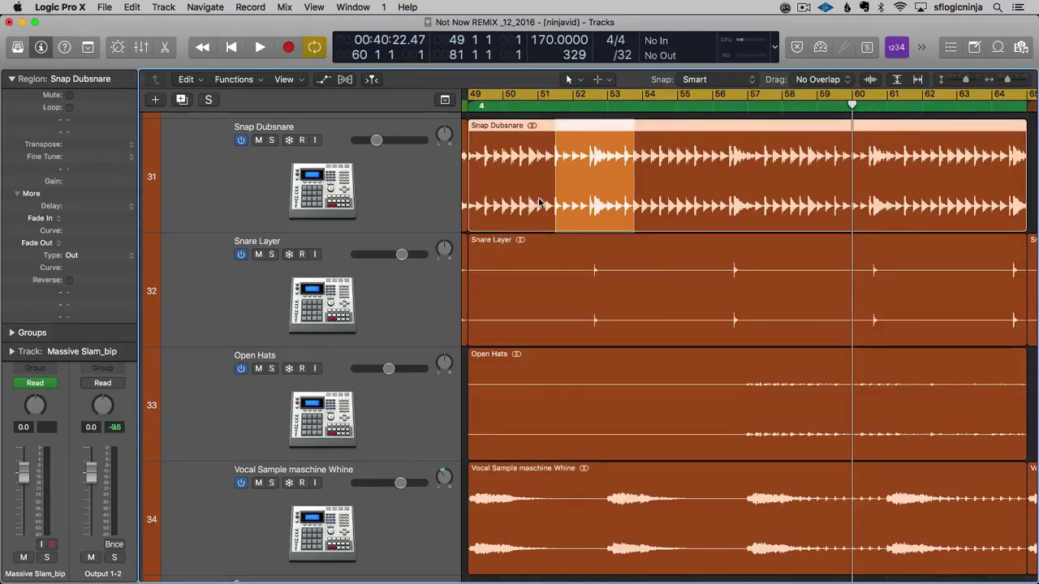
Show track automation and clear the marquee selection on the Snap Dubsnare region
{"action": "key", "text": "a"}
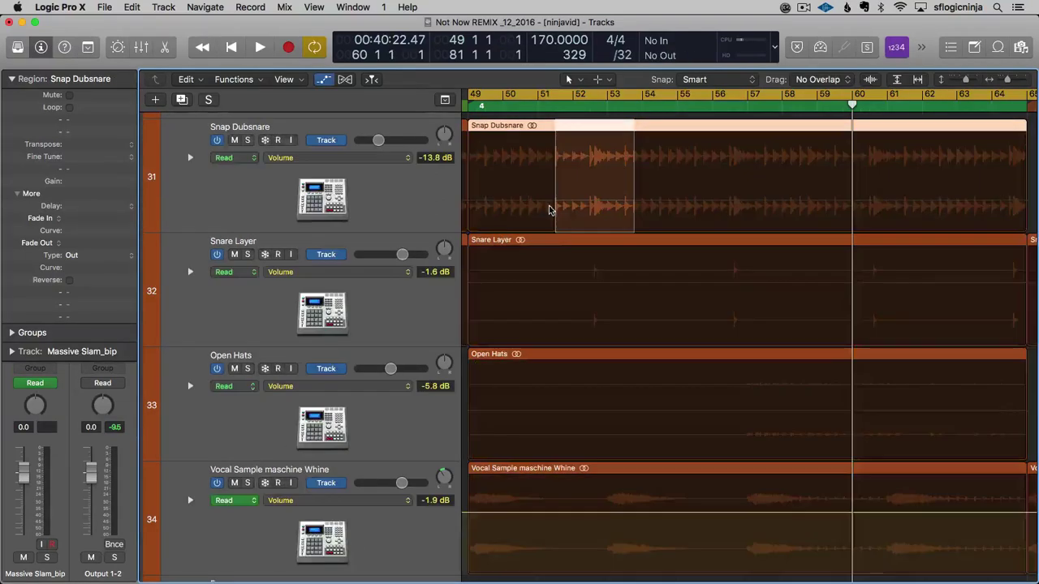
{"action": "left_click", "coordinate": [546, 312]}
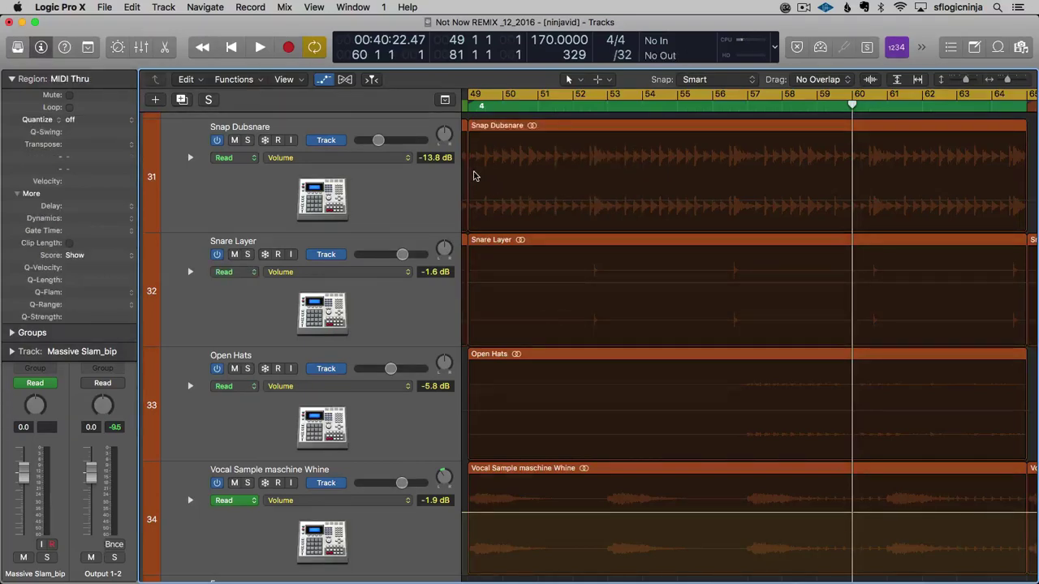
{"action": "scroll", "coordinate": [479, 177], "scroll_direction": "left", "scroll_amount": 2}
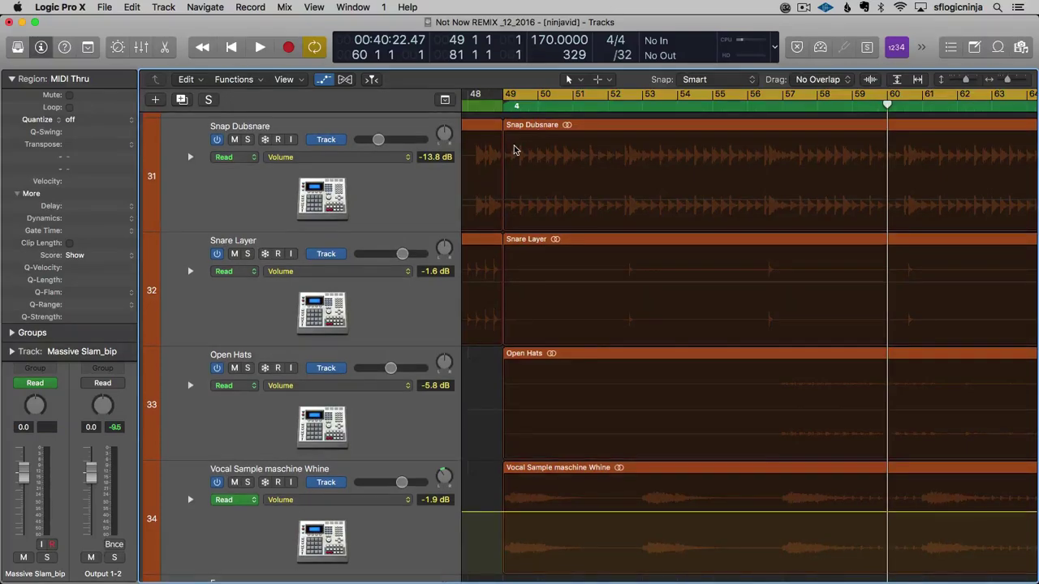
Raise Snap Dubsnare's volume automation to -2.4 dB from bar 49 to 53 and shape it through -28.3, +0.5 and -18.3 dB
{"action": "left_click_drag", "start_coordinate": [504, 139], "coordinate": [641, 160]}
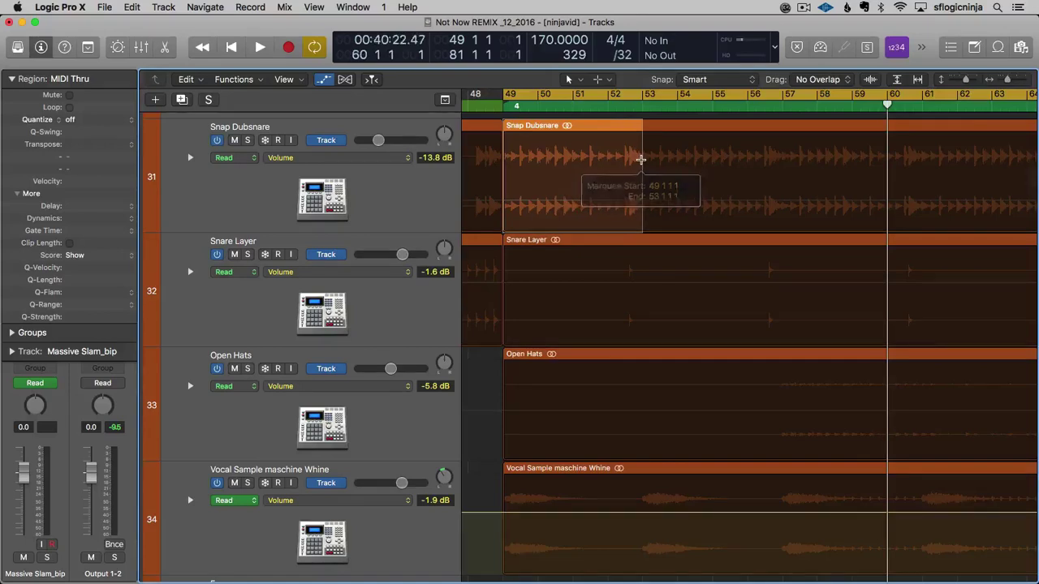
{"action": "left_click", "coordinate": [571, 185]}
{"action": "left_click_drag", "start_coordinate": [555, 206], "coordinate": [555, 178]}
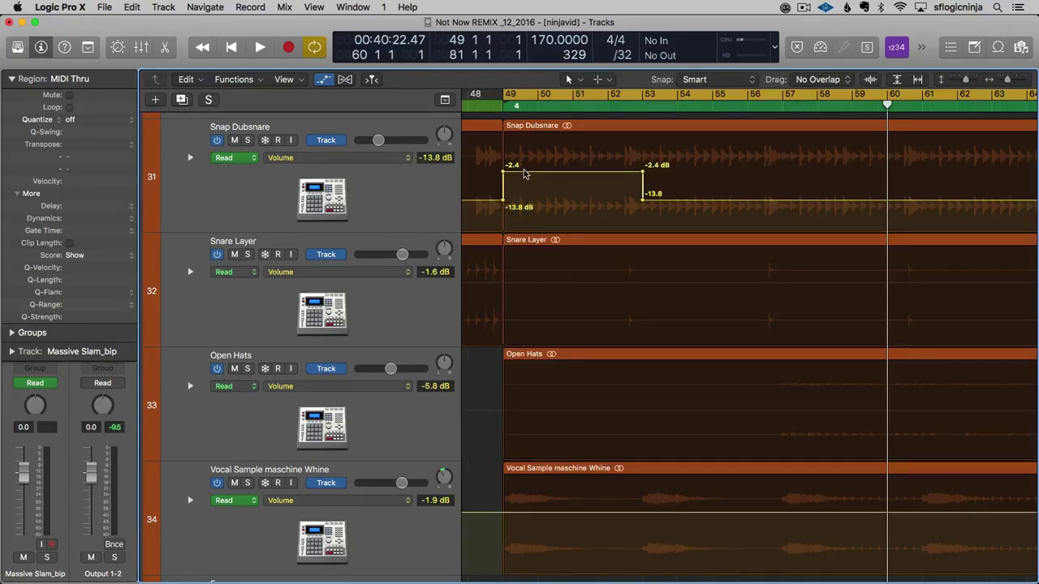
{"action": "left_click_drag", "start_coordinate": [526, 173], "coordinate": [570, 185]}
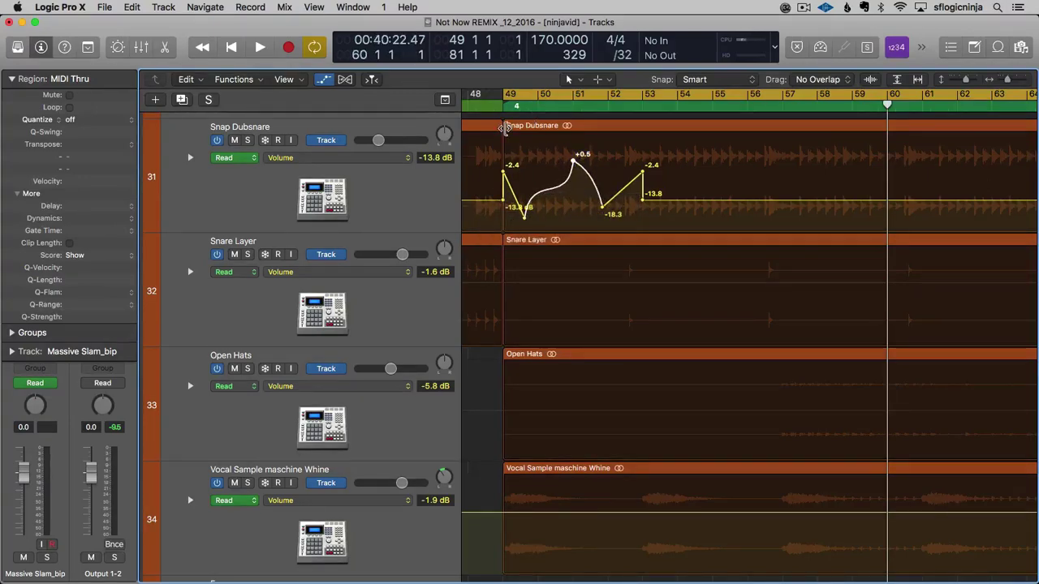
Split the Snap Dubsnare region at bar 53 using a marquee selection from bar 49 to 53
{"action": "left_click_drag", "start_coordinate": [503, 127], "coordinate": [641, 143]}
{"action": "left_click", "coordinate": [593, 128]}
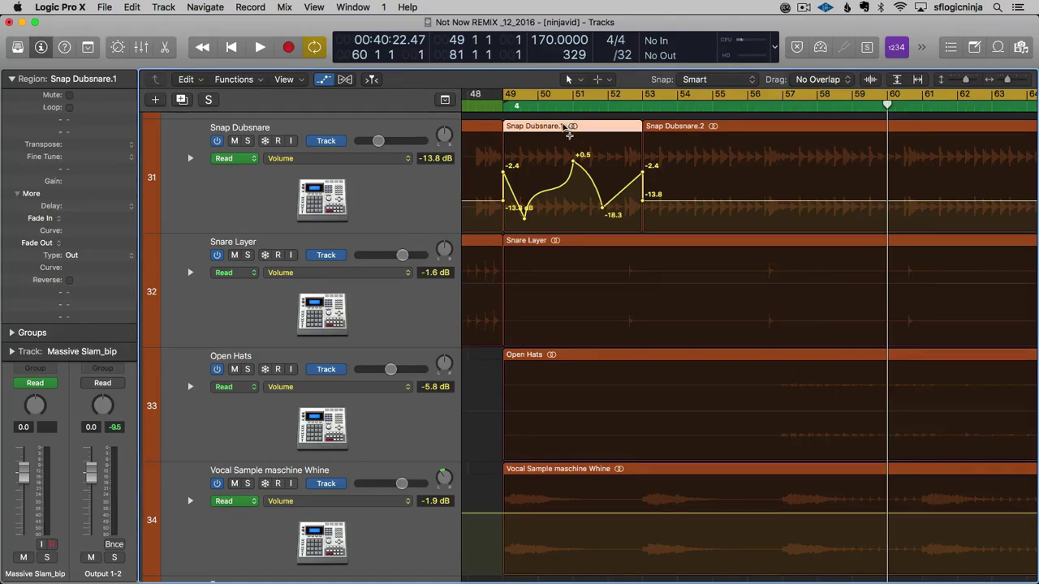
{"action": "key", "text": "Left"}
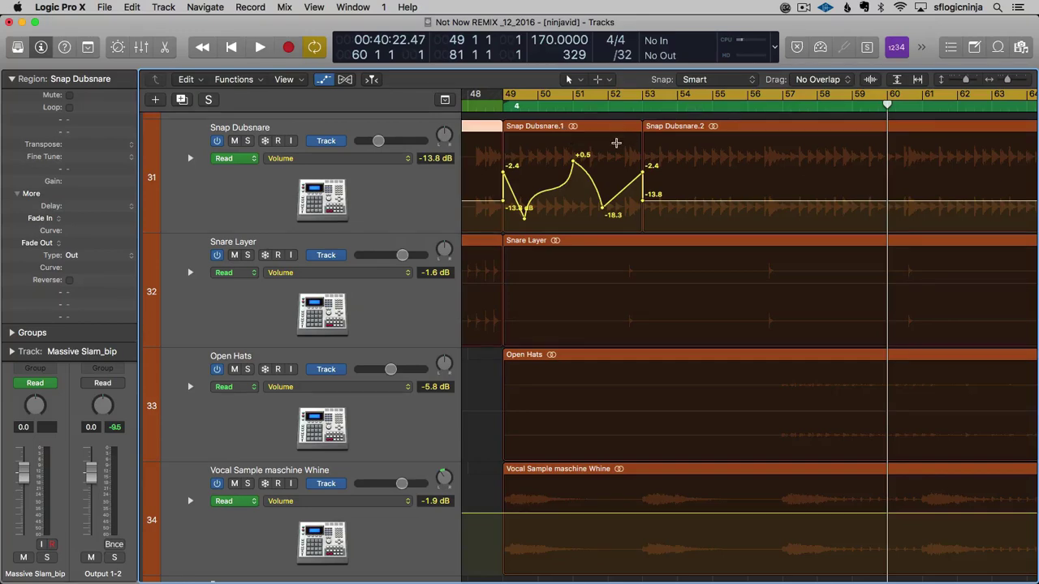
Marquee-select the full Snap Dubsnare.1 region with its volume automation and repeat the section three times up to bar 65
{"action": "left_click", "coordinate": [617, 143]}
{"action": "scroll", "coordinate": [616, 142], "scroll_direction": "up", "scroll_amount": 3}
{"action": "scroll", "coordinate": [616, 143], "scroll_direction": "up", "scroll_amount": 3}
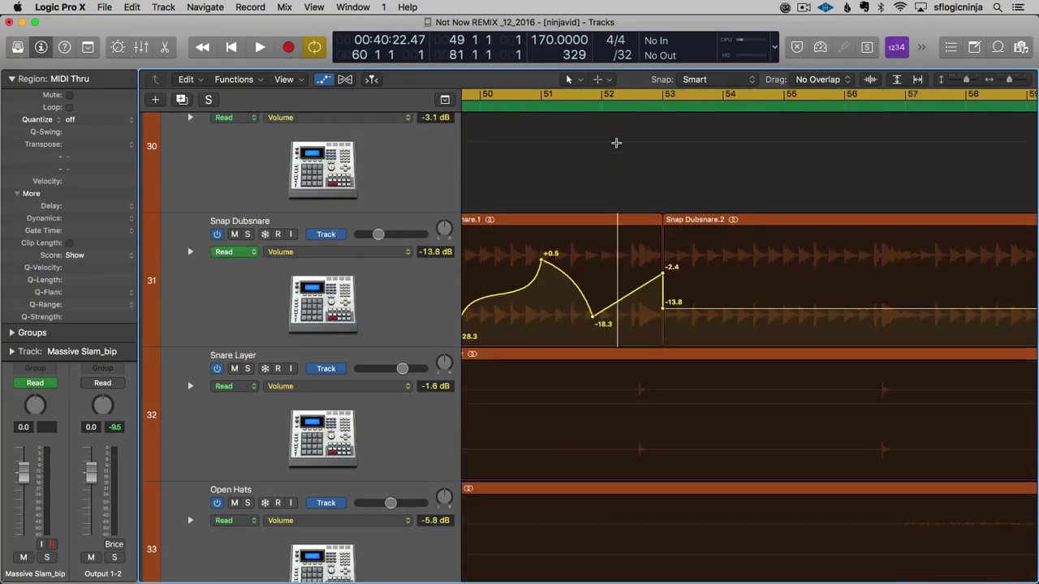
{"action": "scroll", "coordinate": [617, 147], "scroll_direction": "left", "scroll_amount": 5}
{"action": "scroll", "coordinate": [617, 146], "scroll_direction": "right", "scroll_amount": 4}
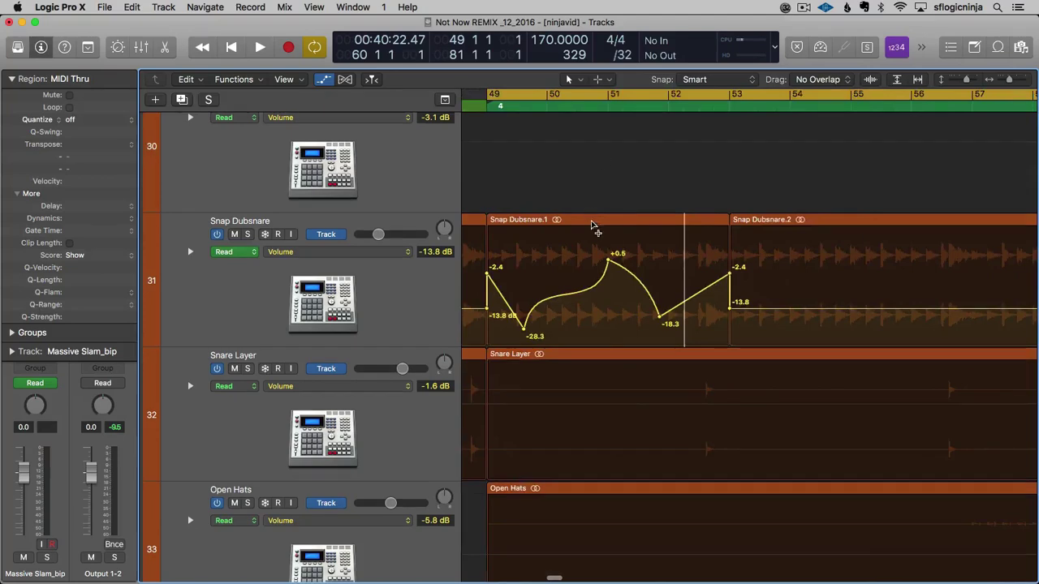
{"action": "left_click", "coordinate": [573, 220]}
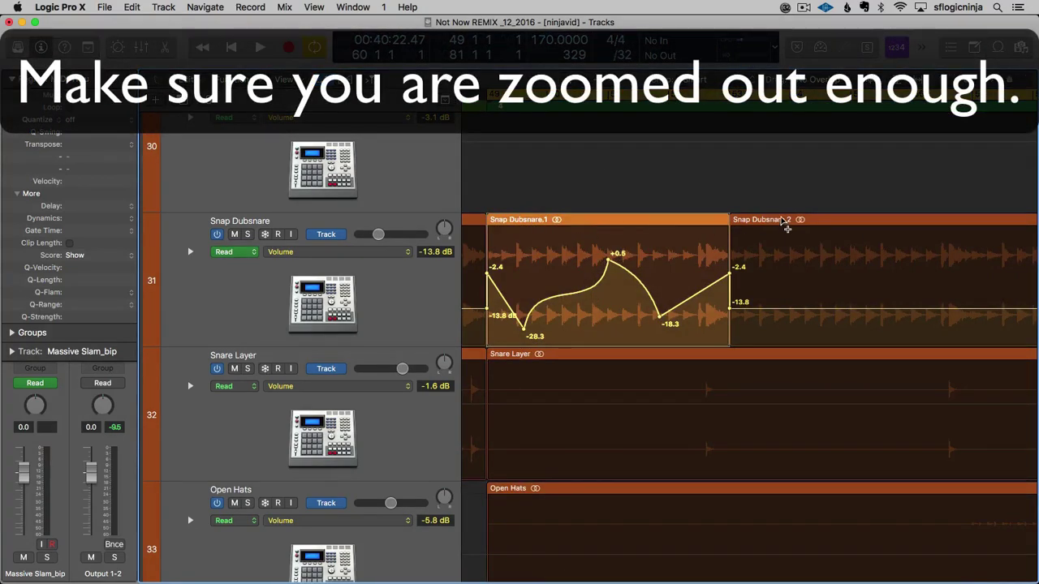
{"action": "left_click", "coordinate": [783, 221]}
{"action": "left_click", "coordinate": [620, 221]}
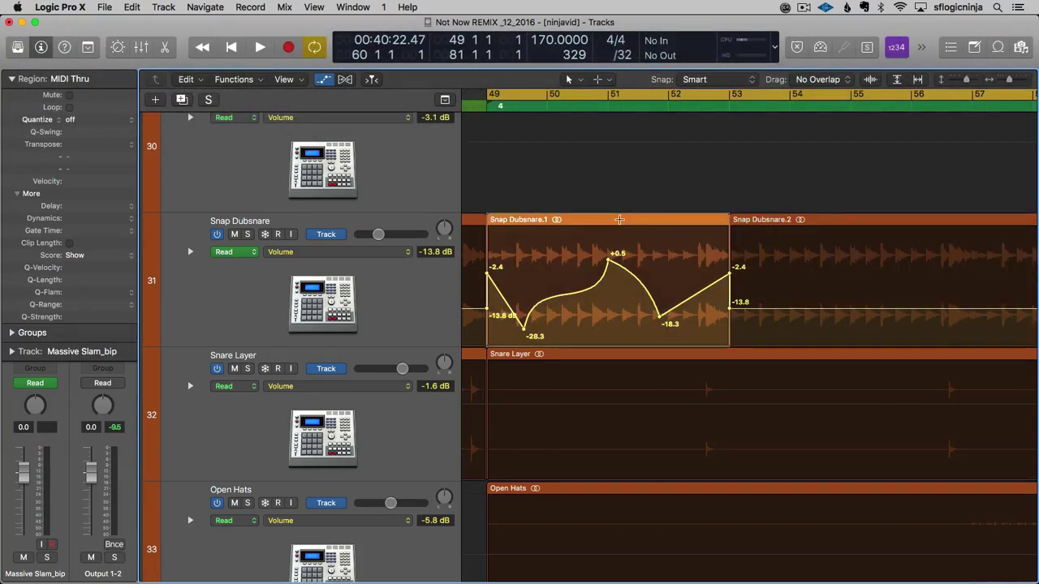
{"action": "key", "text": "super+r"}
{"action": "key", "text": "super+Left"}
{"action": "key", "text": "super+Left"}
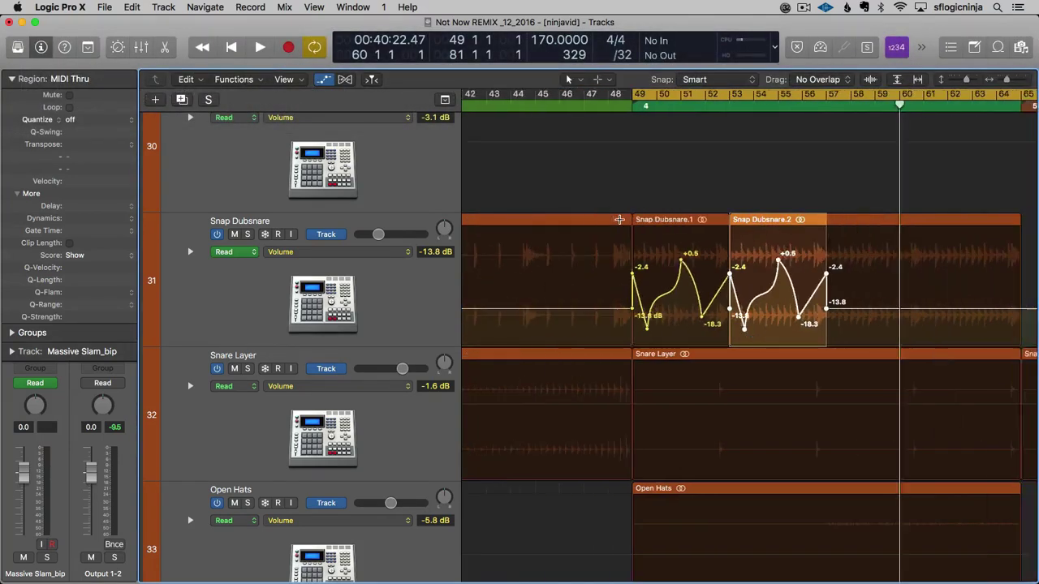
{"action": "key", "text": "super+r"}
{"action": "key", "text": "super+r"}
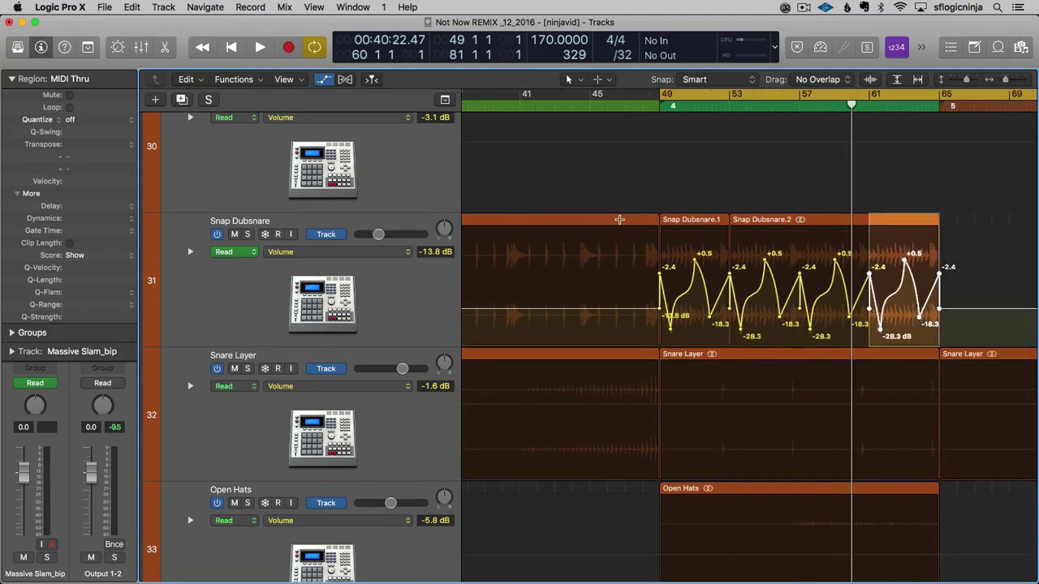
Delete the -13.8 dB volume automation points at bars 53 and 49 on the Snap Dubsnare track
{"action": "key", "text": "super+Right"}
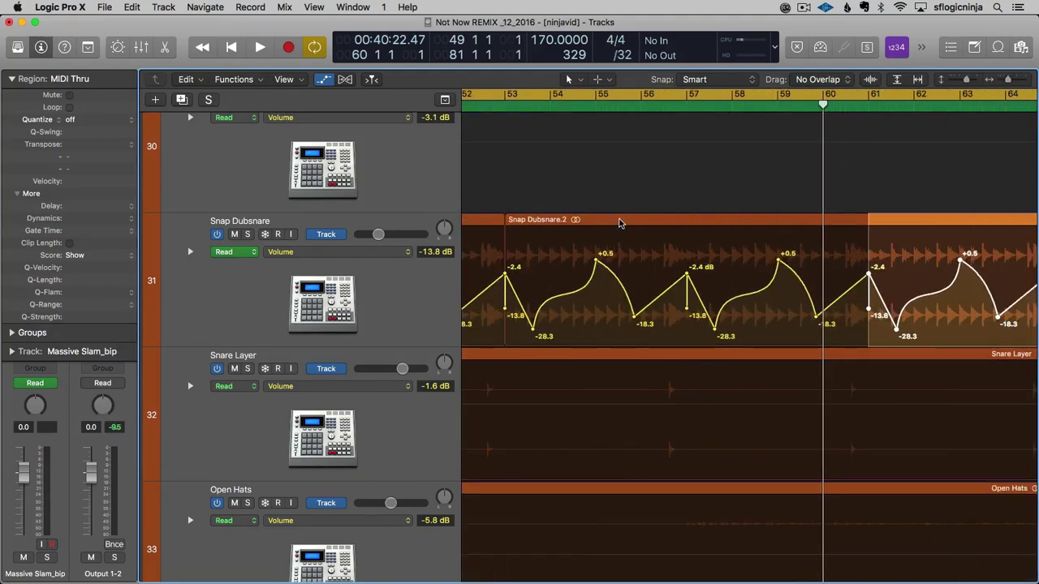
{"action": "key", "text": "super+Left"}
{"action": "key", "text": "super+Left"}
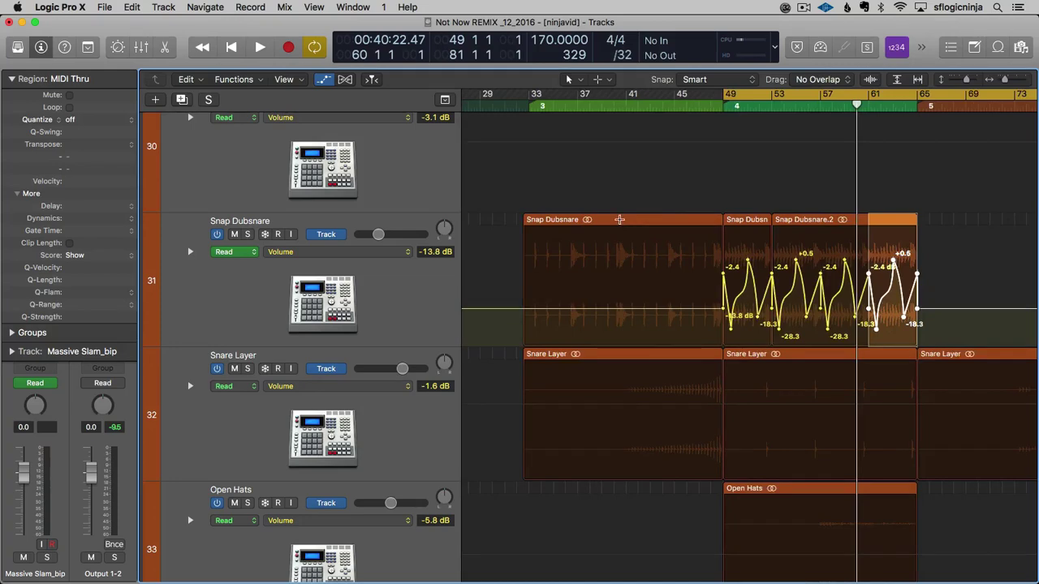
{"action": "key", "text": "super+Right"}
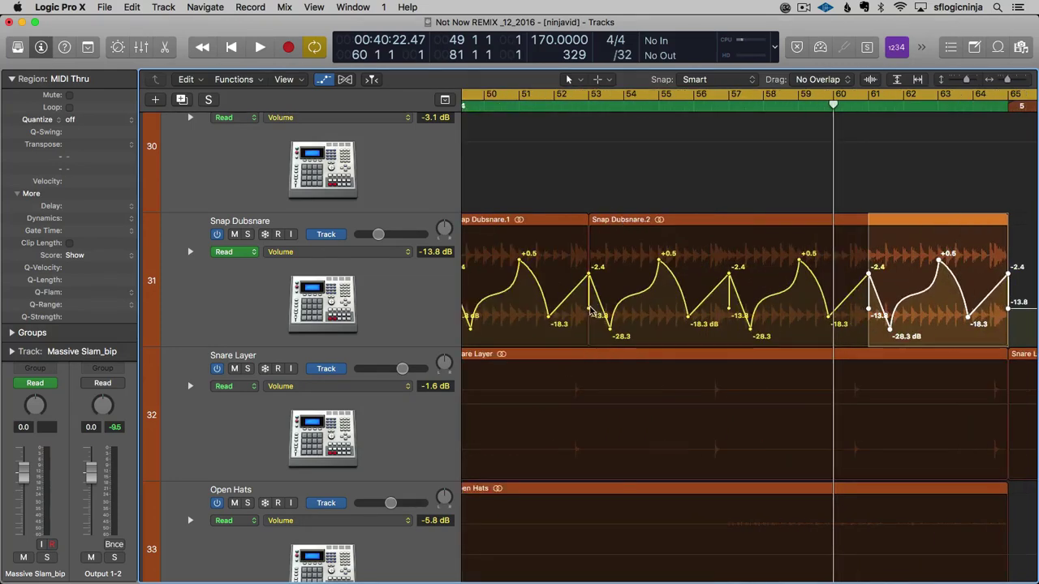
{"action": "left_click", "coordinate": [588, 311]}
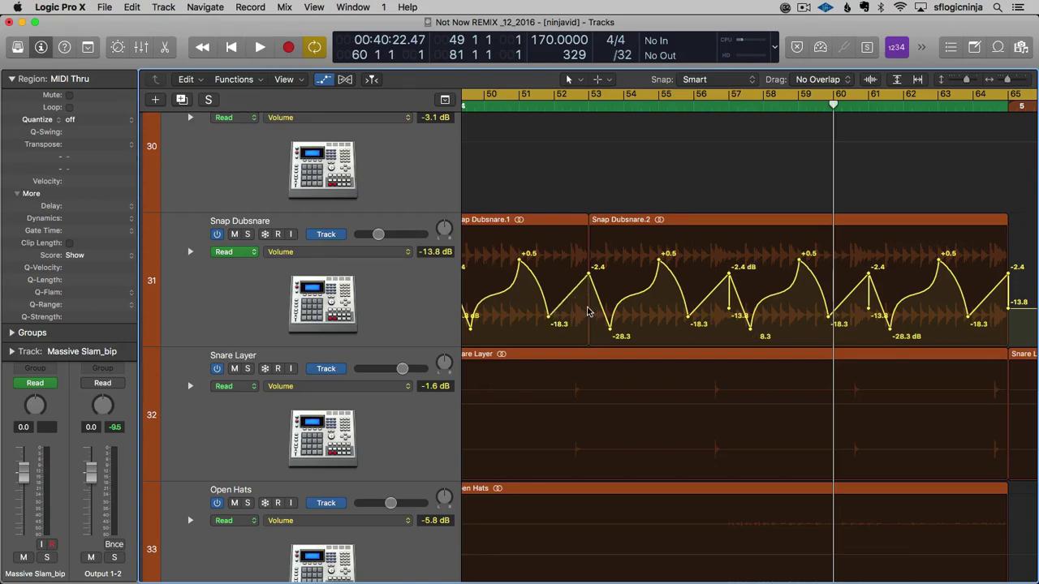
{"action": "scroll", "coordinate": [582, 291], "scroll_direction": "left", "scroll_amount": 2}
{"action": "scroll", "coordinate": [582, 290], "scroll_direction": "left", "scroll_amount": 1}
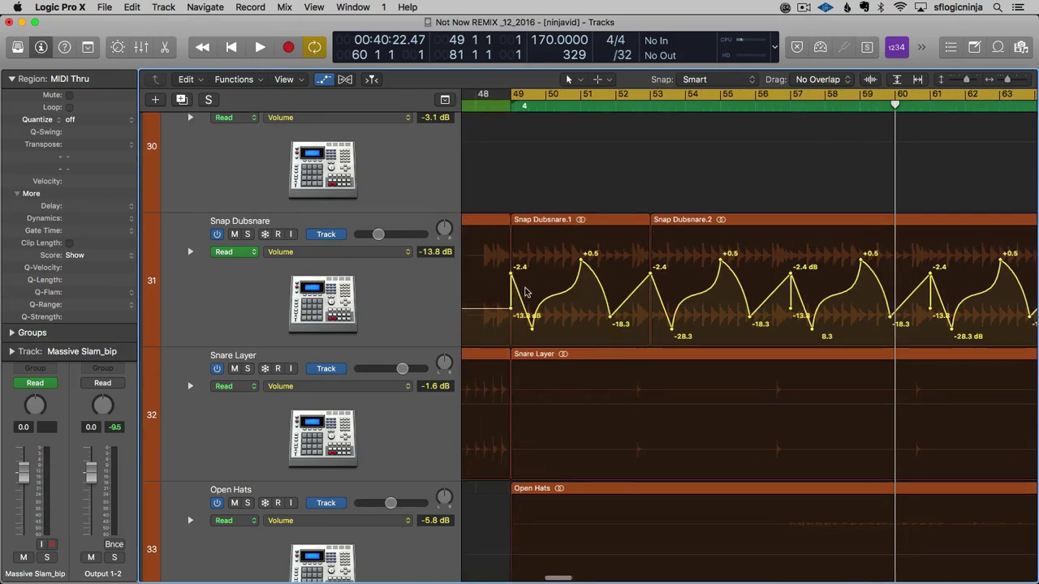
{"action": "double_click", "coordinate": [510, 311]}
Marquee-select Snap Dubsnare.1 with its cleaned-up volume automation from bar 49 to 53 and repeat the section three times up to bar 65
{"action": "left_click", "coordinate": [550, 225]}
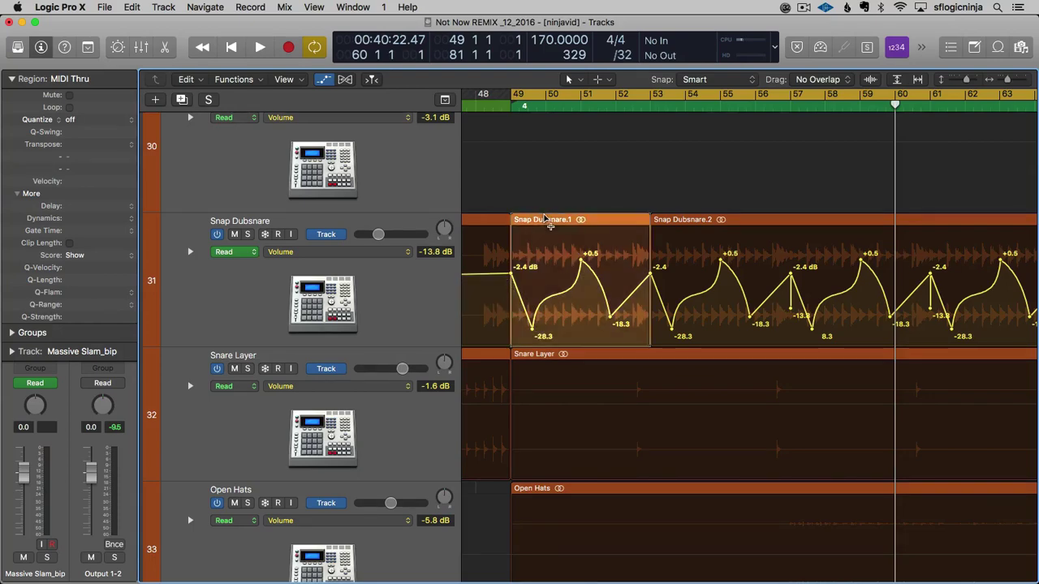
{"action": "key", "text": "Right"}
{"action": "key", "text": "Right"}
{"action": "key", "text": "Right"}
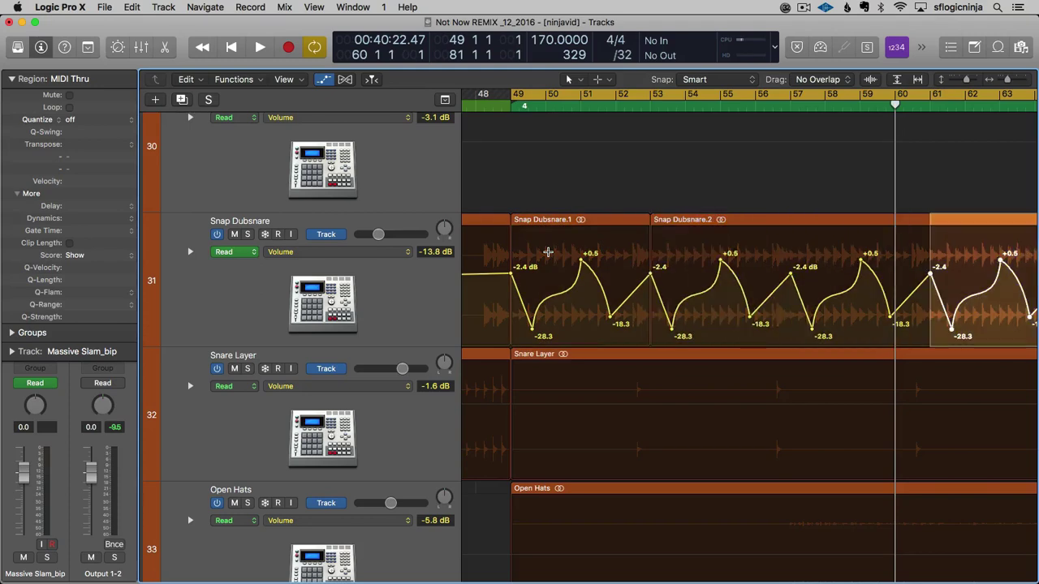
{"action": "scroll", "coordinate": [547, 252], "scroll_direction": "right", "scroll_amount": 5}
{"action": "scroll", "coordinate": [548, 255], "scroll_direction": "left", "scroll_amount": 3}
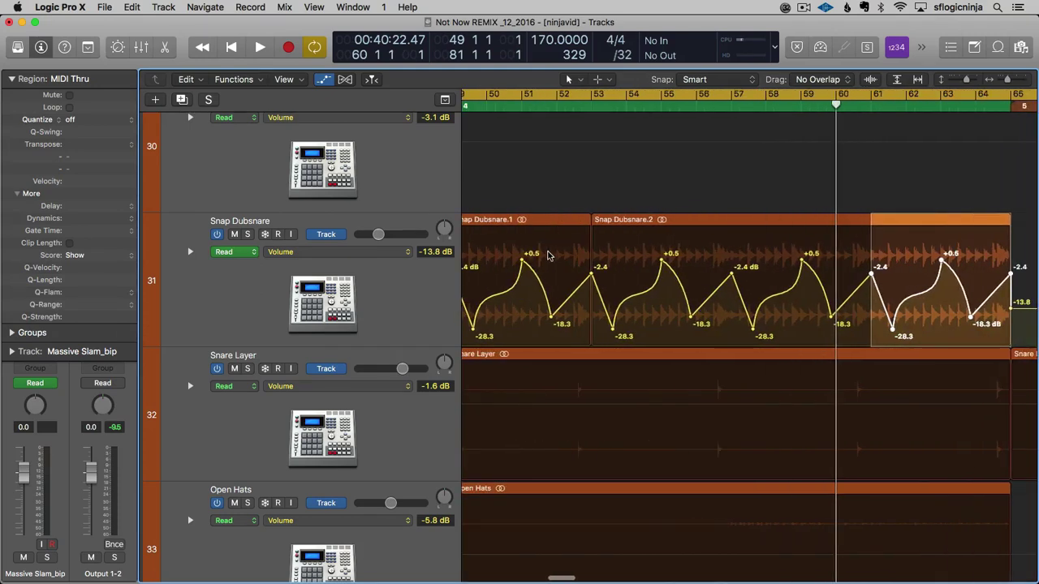
Hide the track automation in the Tracks area
{"action": "key", "text": "super+Left"}
{"action": "key", "text": "super+Left"}
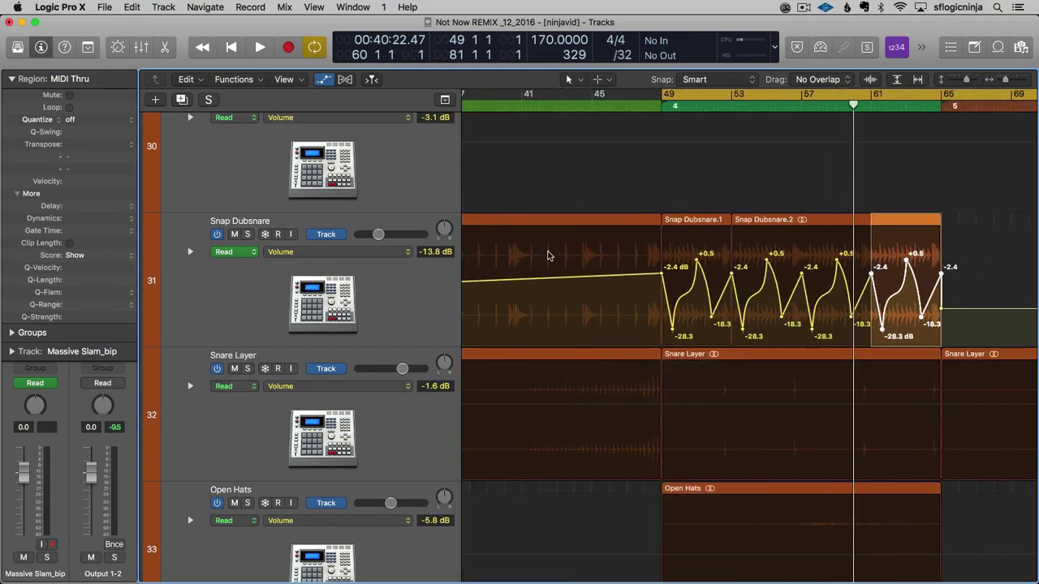
{"action": "key", "text": "a"}
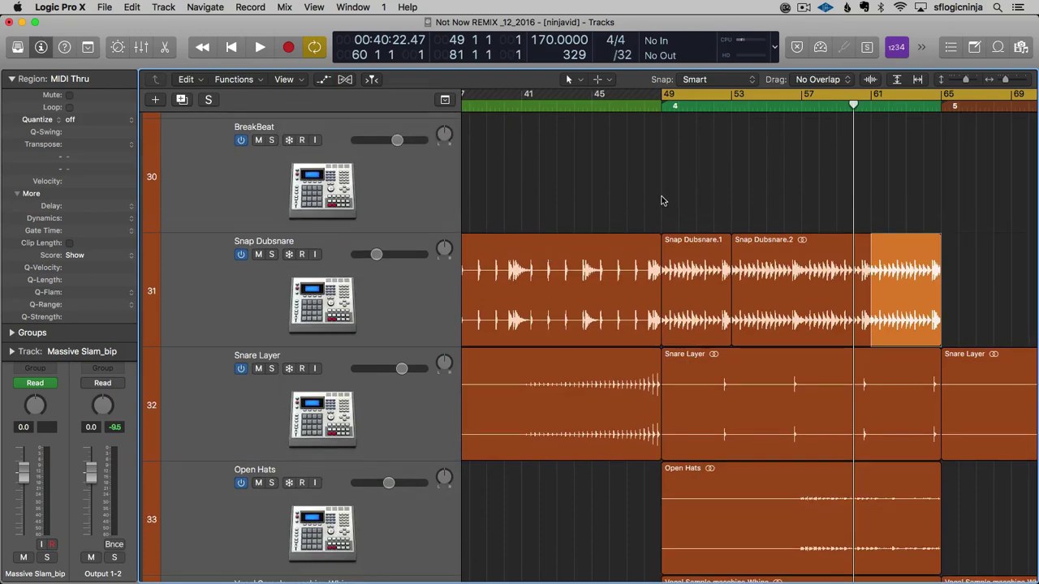
Marquee-select a section from Snap Dubsnare down to Vocal Sample maschine Whine, extending its end transient by transient to bar 53
{"action": "key", "text": "super+Up"}
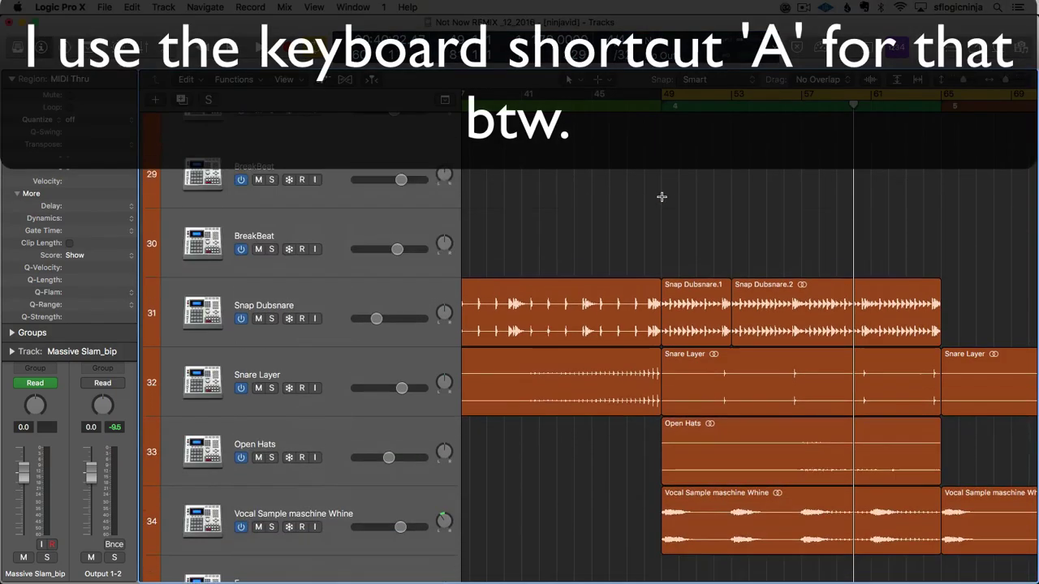
{"action": "key", "text": "super+Up"}
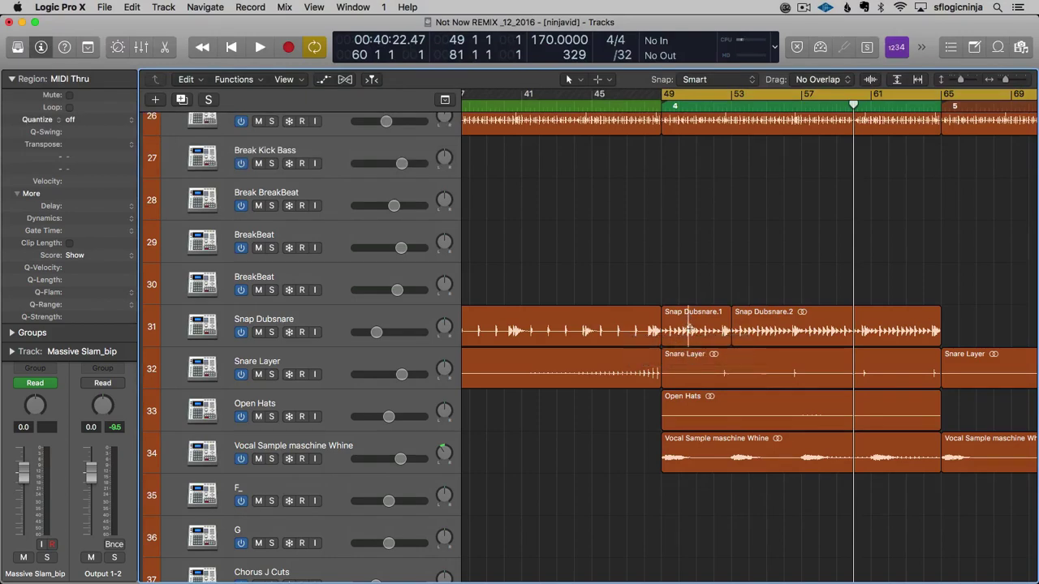
{"action": "left_click_drag", "start_coordinate": [689, 328], "coordinate": [716, 465]}
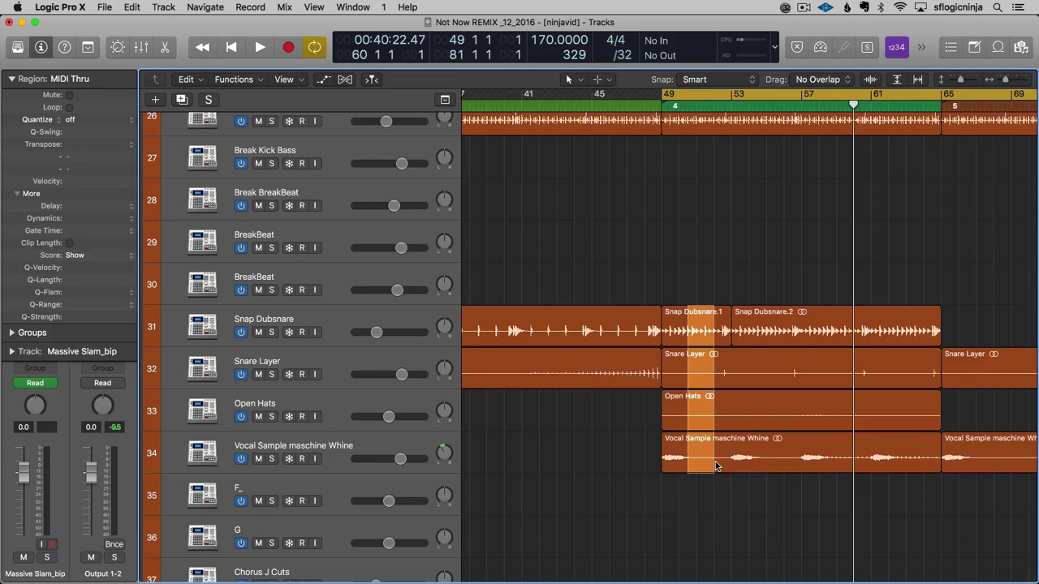
{"action": "key", "text": "shift+Right"}
{"action": "key", "text": "shift+Right"}
{"action": "key", "text": "shift+Right"}
{"action": "key", "text": "shift+Right"}
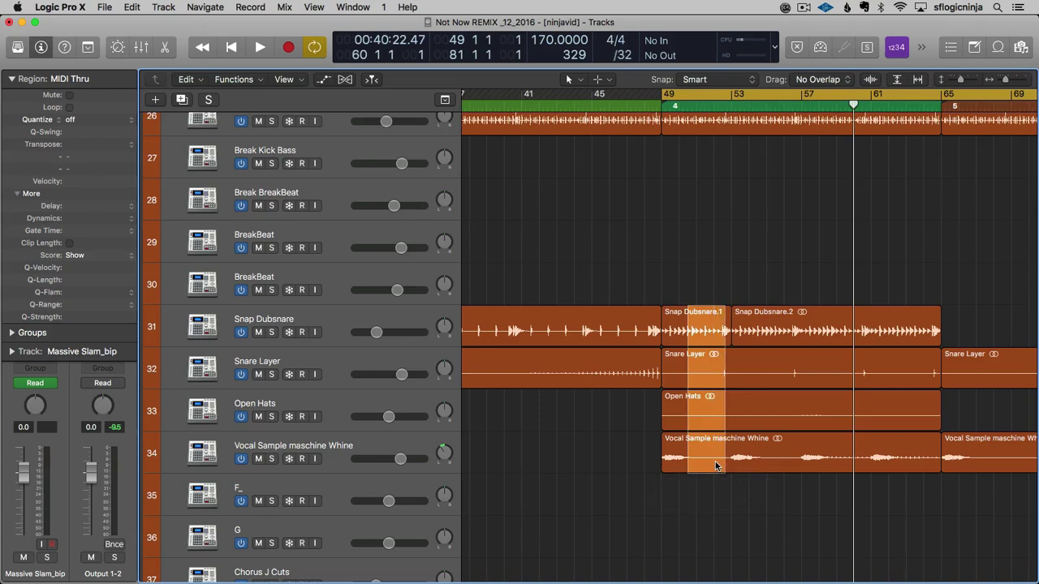
{"action": "key", "text": "shift+Right"}
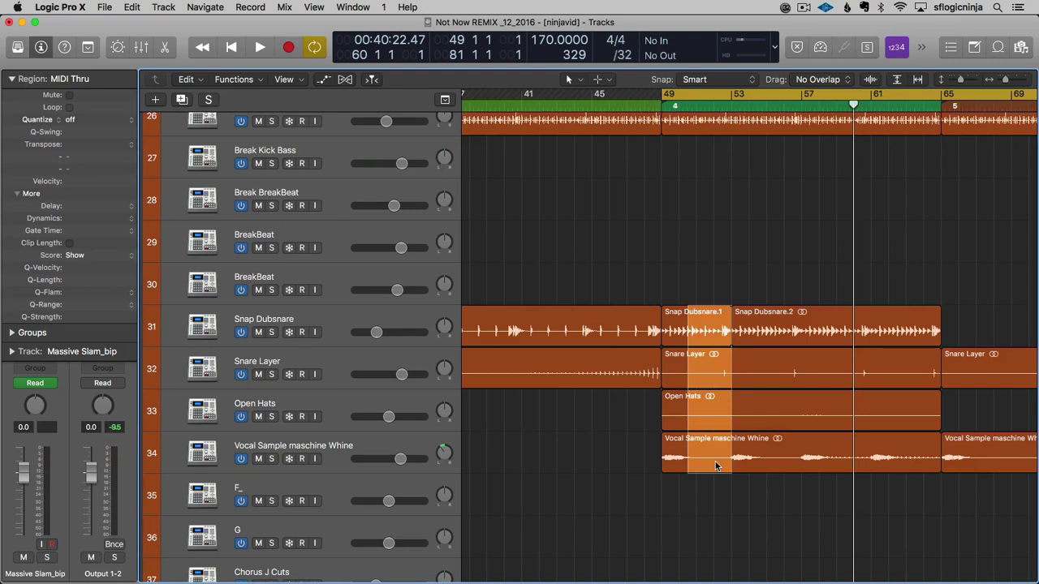
Shift the multi-track marquee selection back toward bar 50 by transients and clear it
{"action": "key", "text": "Left"}
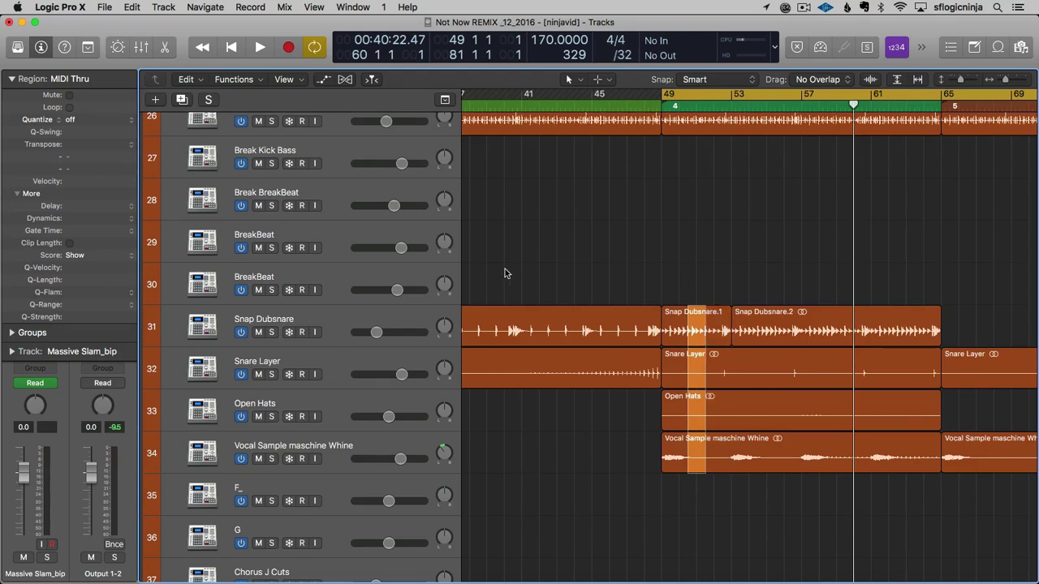
{"action": "key", "text": "Left"}
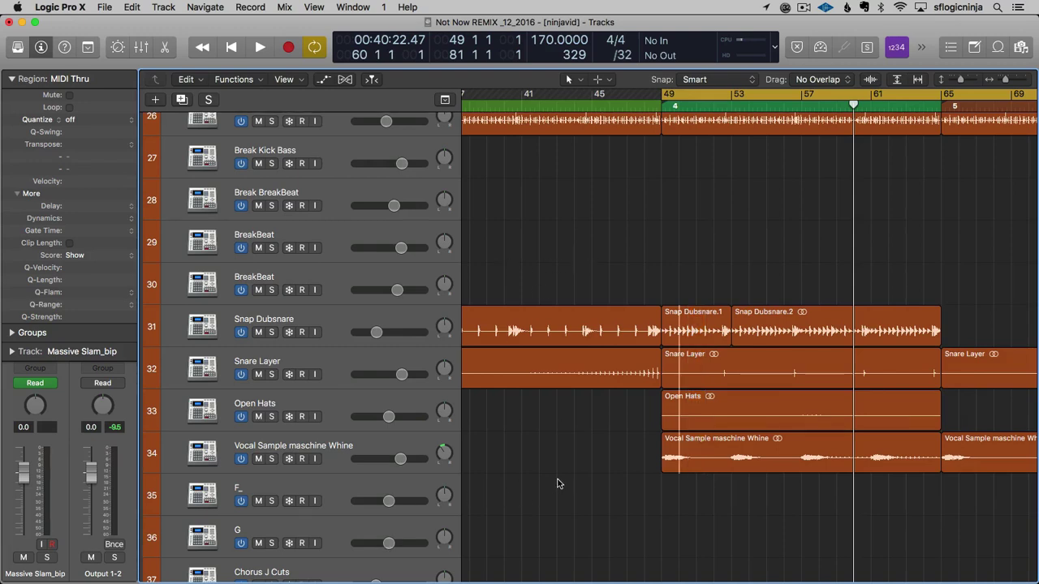
{"action": "left_click", "coordinate": [657, 234]}
Place a marquee insertion point in the 707 And 727 Kik region, move it between MIDI notes back to bar 49, and clear it
{"action": "scroll", "coordinate": [670, 265], "scroll_direction": "up", "scroll_amount": 8}
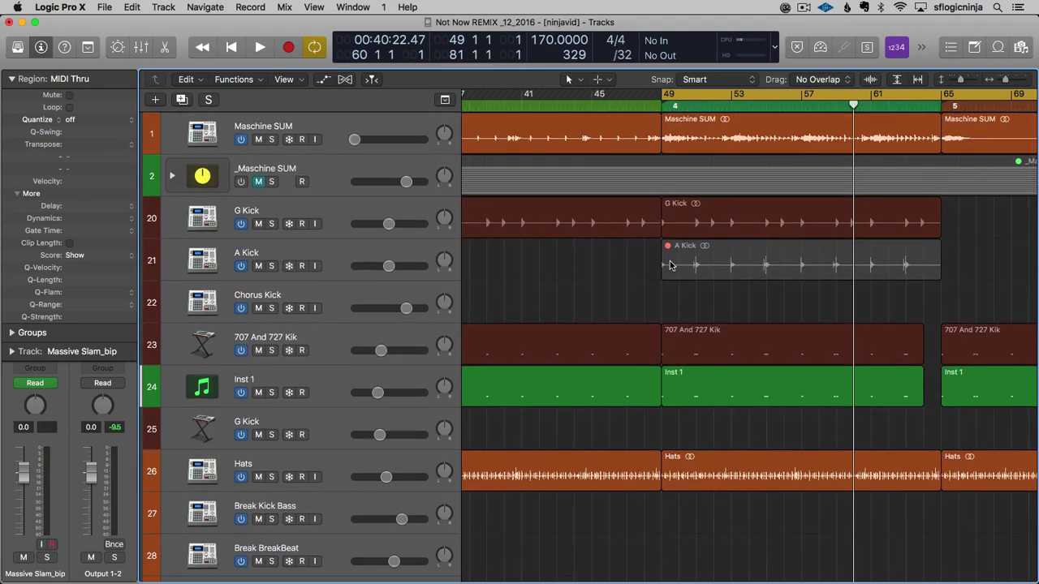
{"action": "left_click", "coordinate": [694, 347]}
{"action": "key", "text": "Right"}
{"action": "key", "text": "Right"}
{"action": "key", "text": "Left"}
{"action": "key", "text": "Left"}
{"action": "key", "text": "Left"}
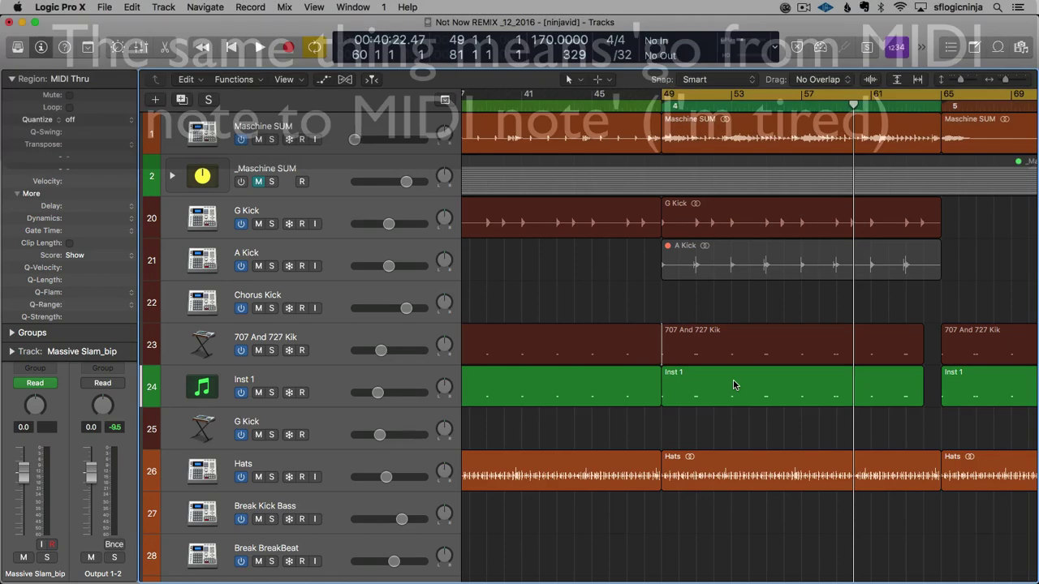
{"action": "key", "text": "super+Right"}
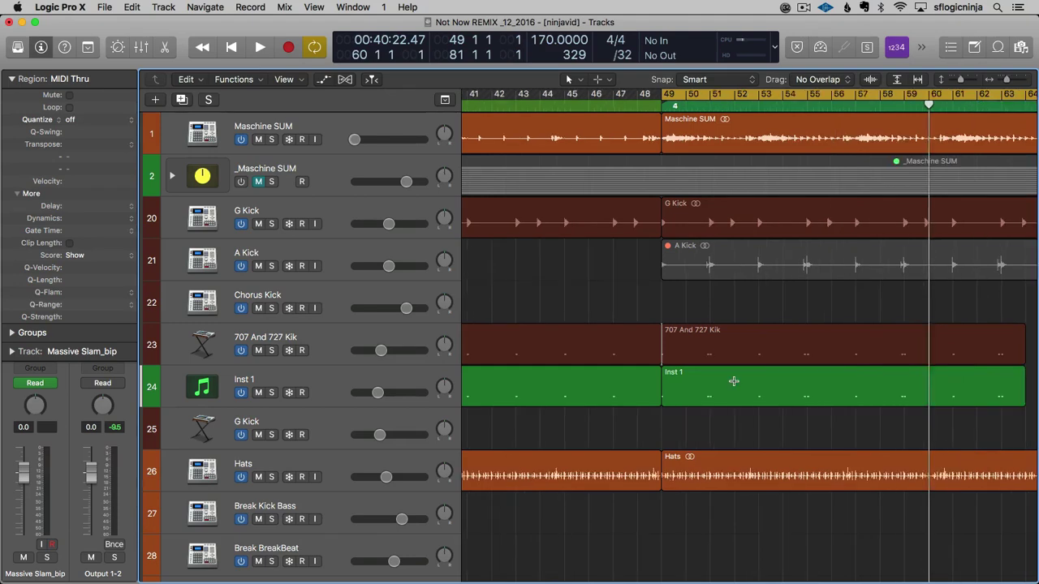
{"action": "left_click", "coordinate": [725, 299]}
Open the Key Commands window and search for "marq" to review the marquee-related commands and shortcuts
{"action": "key", "text": "alt+k"}
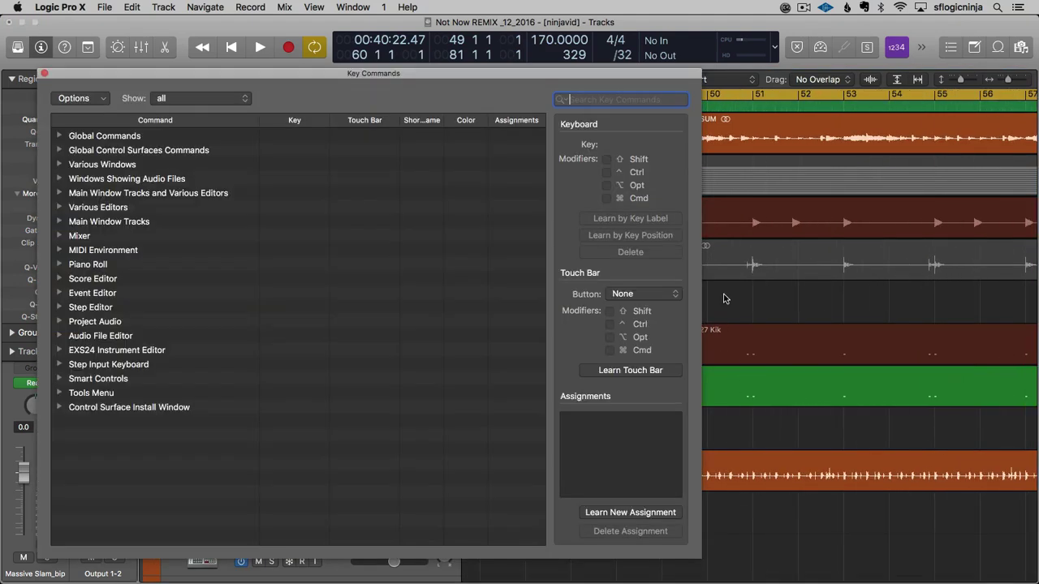
{"action": "left_click", "coordinate": [622, 98]}
{"action": "type", "text": "marq"}
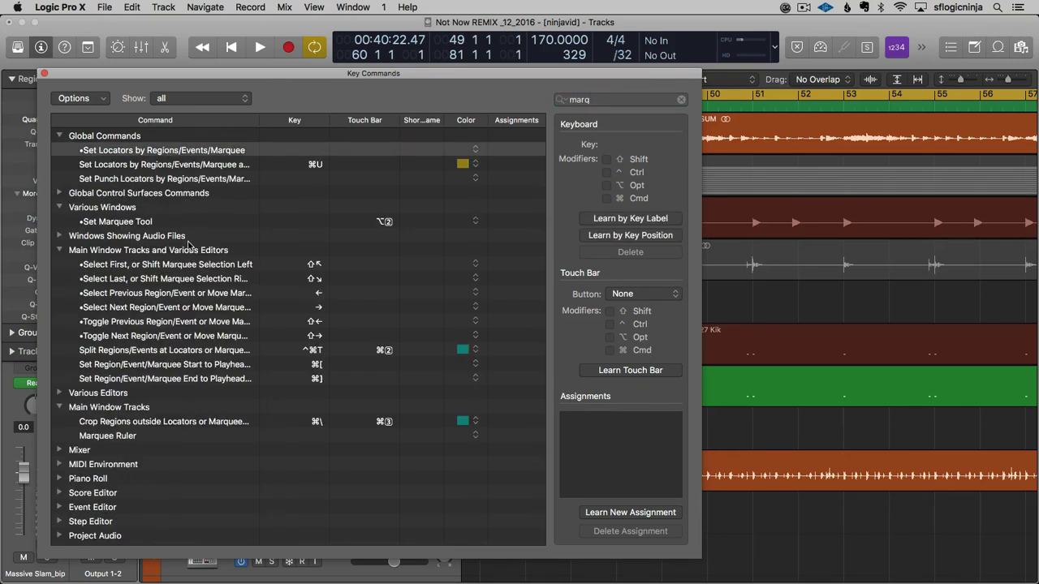
{"action": "scroll", "coordinate": [190, 294], "scroll_direction": "down", "scroll_amount": 1}
{"action": "scroll", "coordinate": [190, 294], "scroll_direction": "up", "scroll_amount": 1}
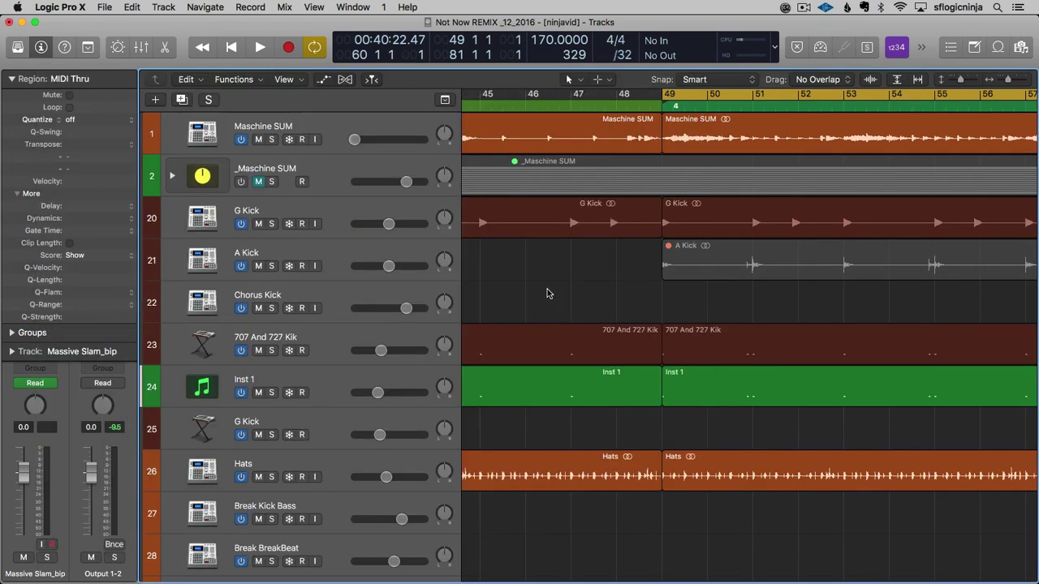